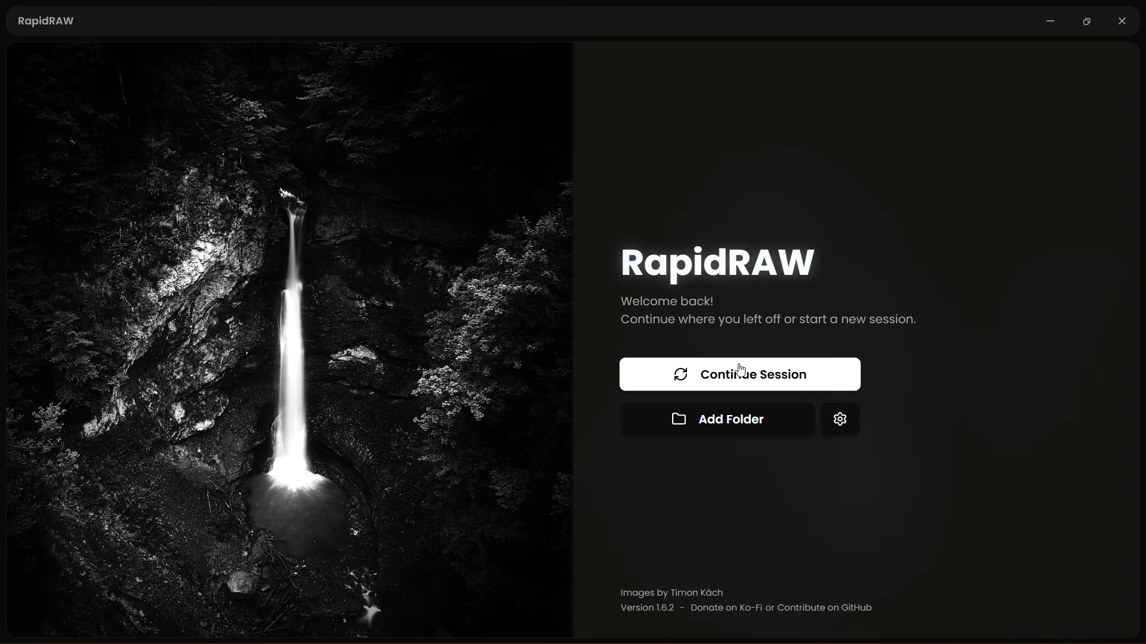
# Continue the previous session and open the photo DZF_7805.NEF from the library for editing
pyautogui.click(740, 369)
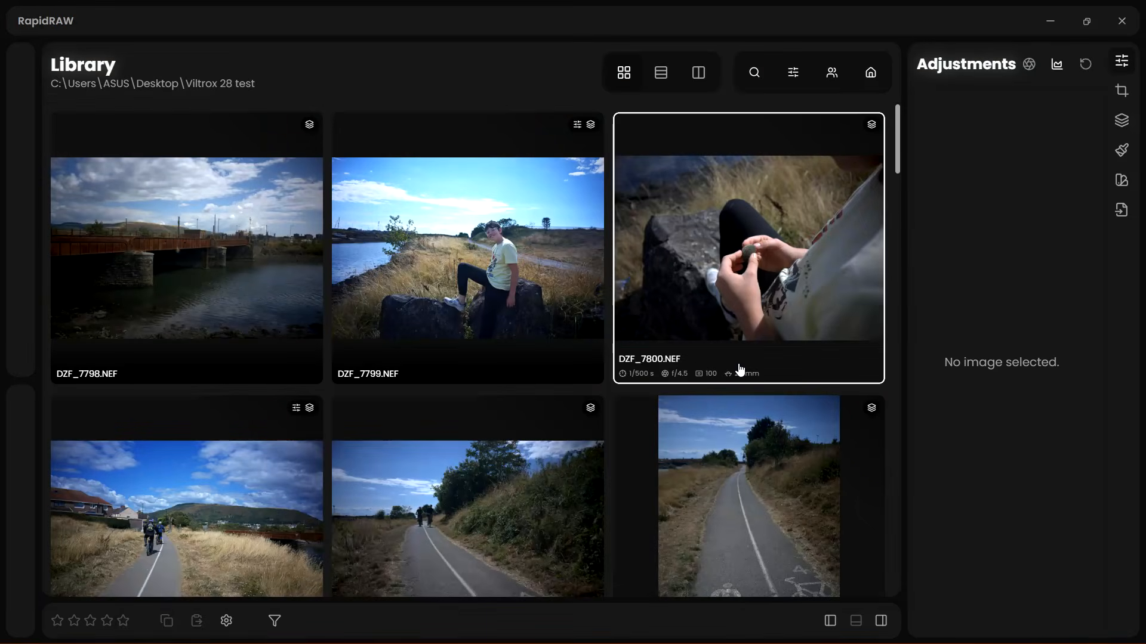
pyautogui.scroll(-12, 516, 348)
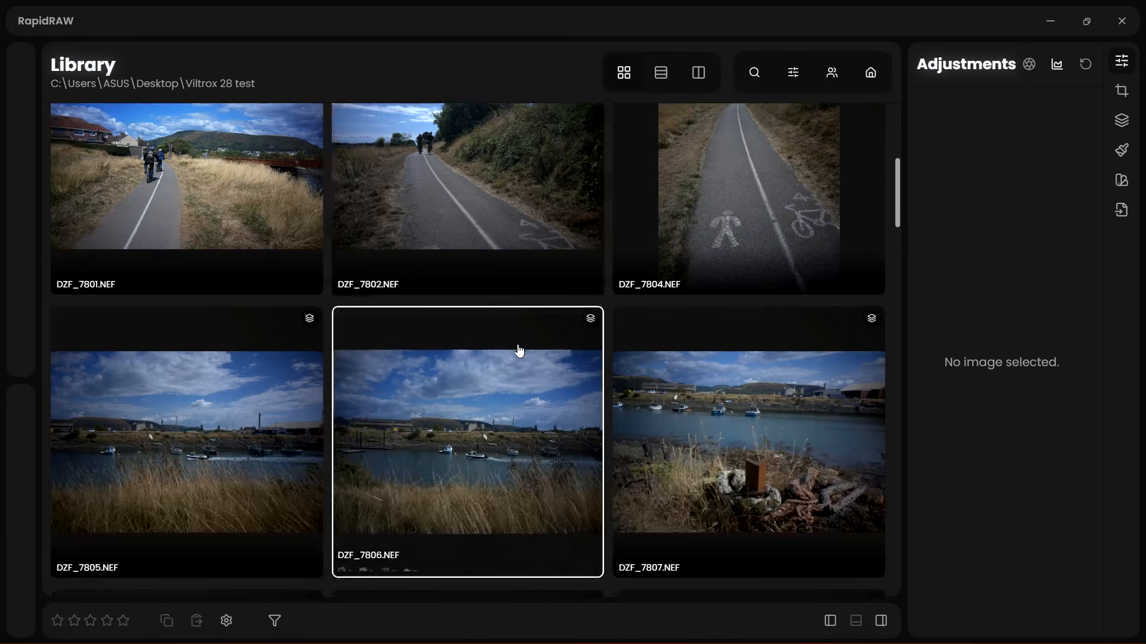
pyautogui.scroll(2, 519, 350)
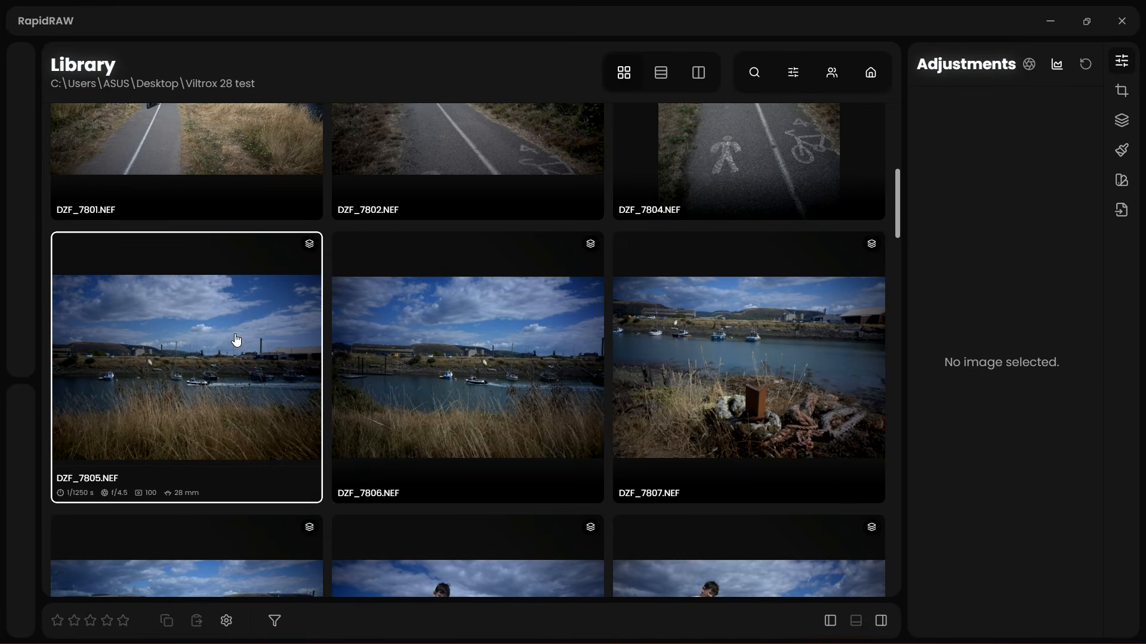
pyautogui.doubleClick(236, 335)
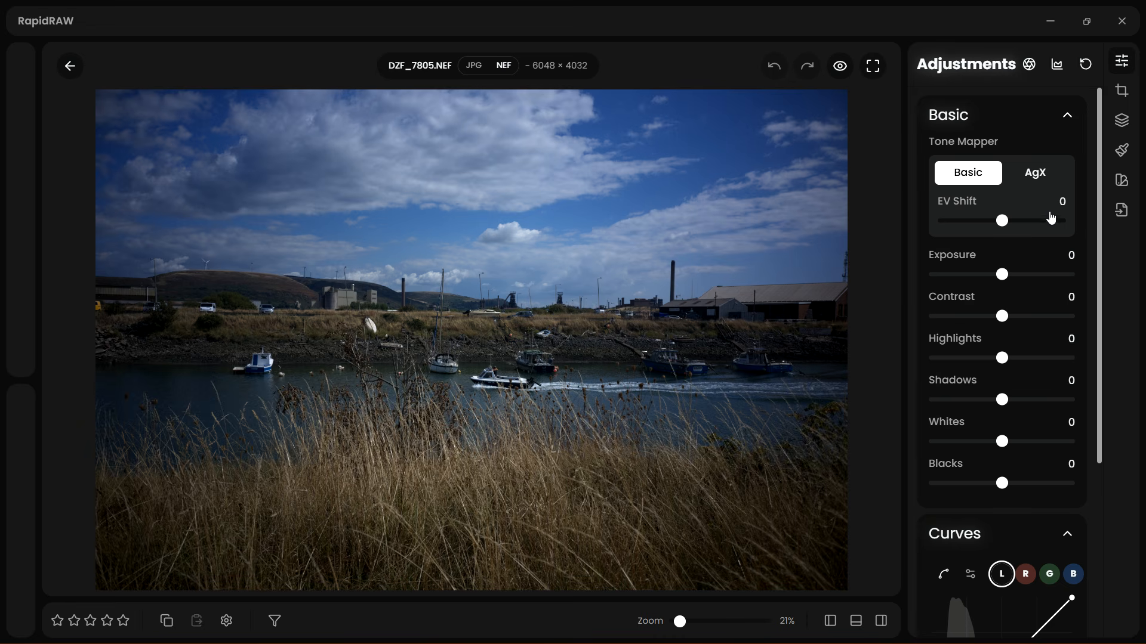
# Apply the K-Portra 400 film emulation LUT from the Effects section and try out its intensity
pyautogui.moveTo(1100, 213); pyautogui.dragTo(1064, 506)
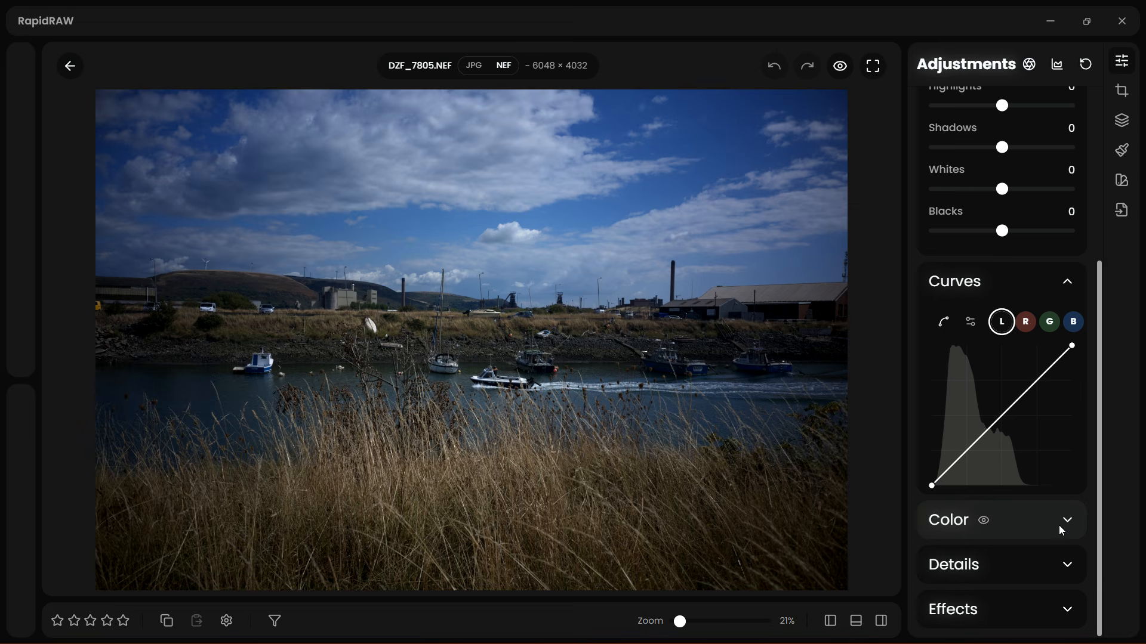
pyautogui.click(1069, 609)
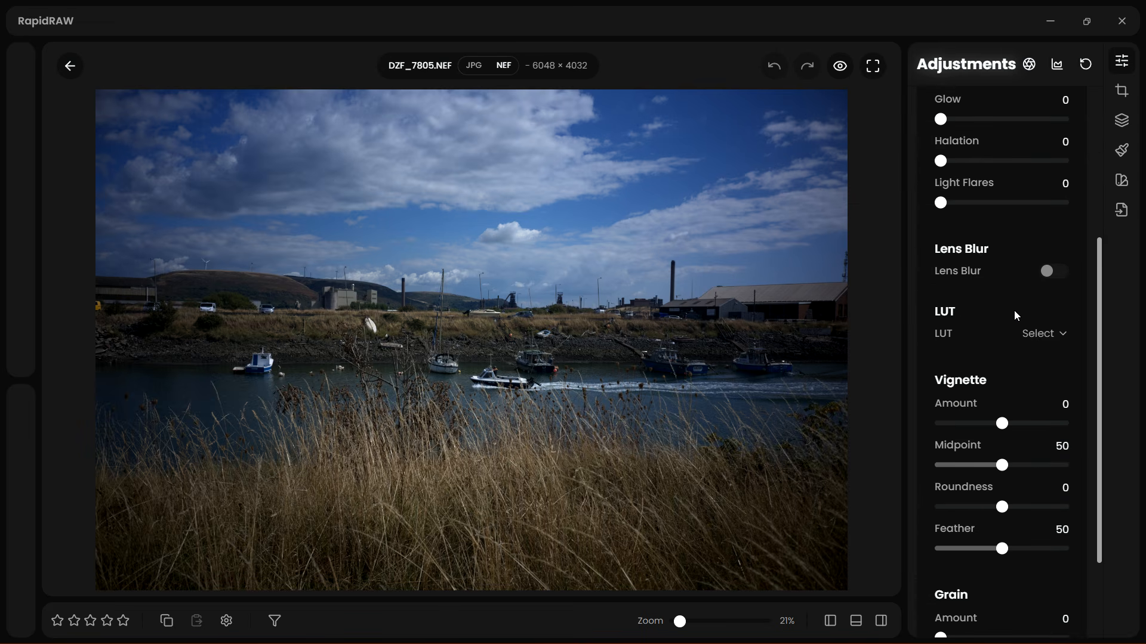
pyautogui.click(1049, 337)
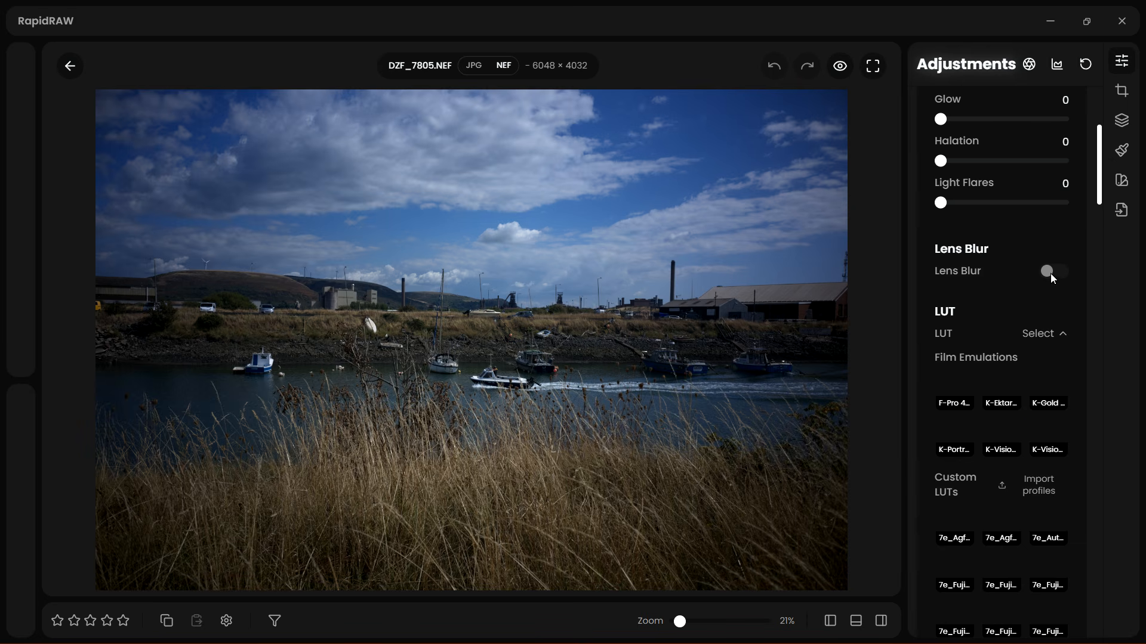
pyautogui.scroll(-1, 978, 492)
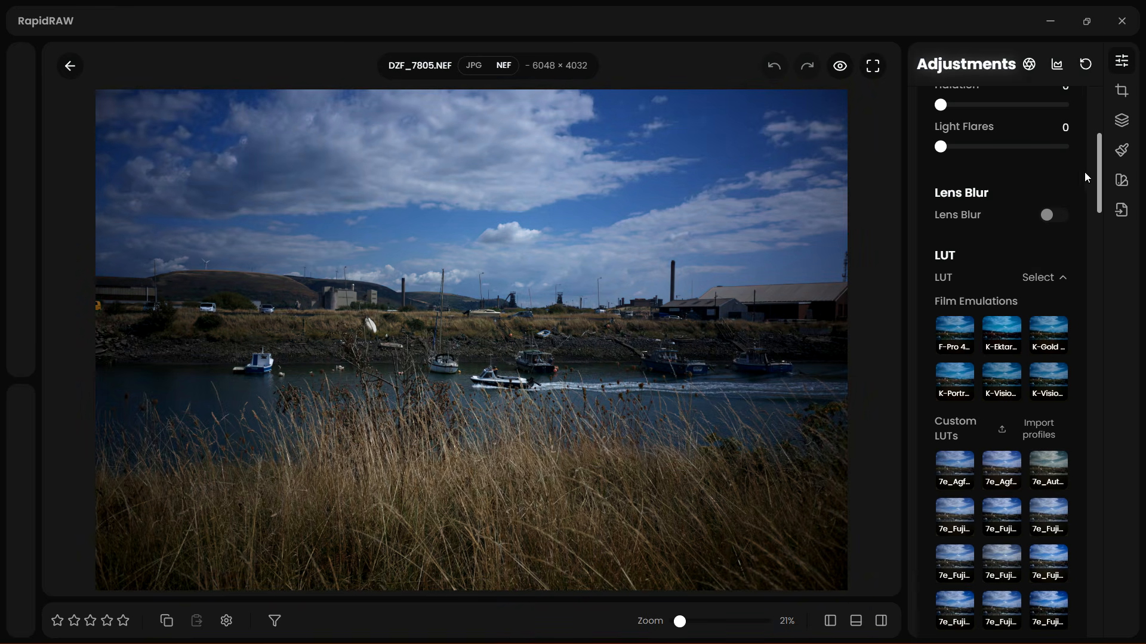
pyautogui.moveTo(1098, 190)
pyautogui.mouseDown()
pyautogui.moveTo(1087, 363)
pyautogui.moveTo(1079, 192)
pyautogui.mouseUp()
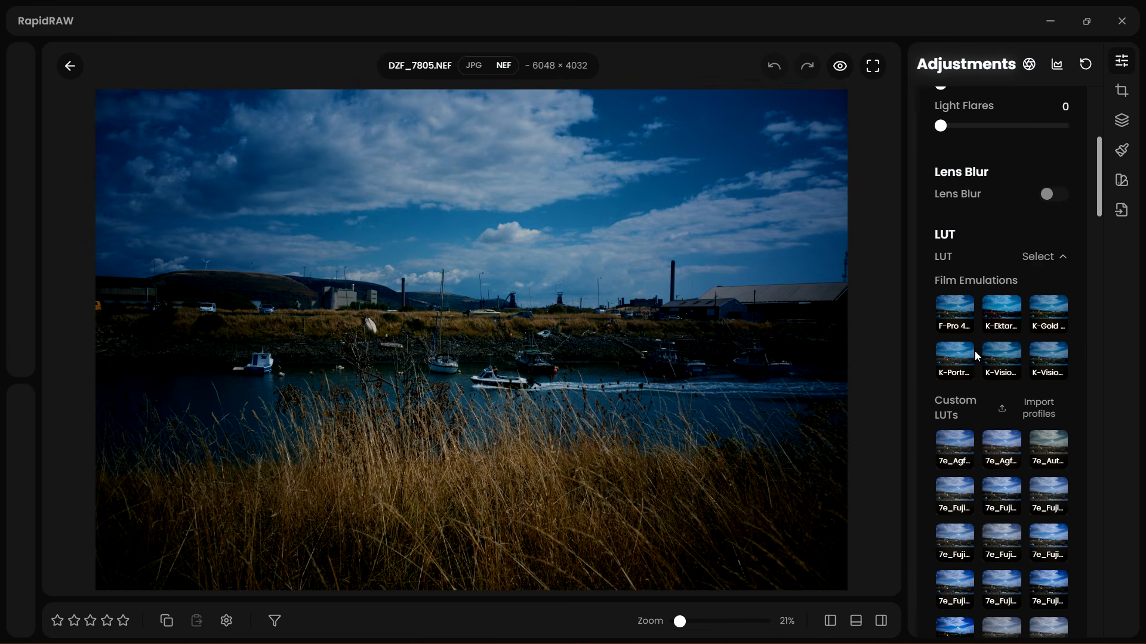
pyautogui.click(955, 360)
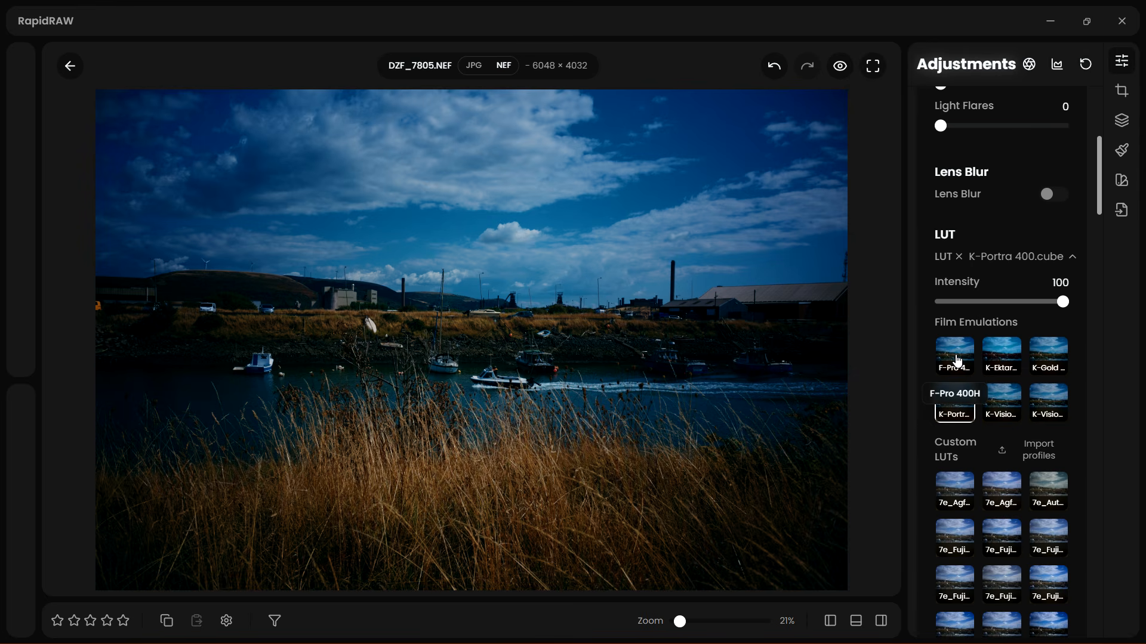
pyautogui.moveTo(1063, 302); pyautogui.dragTo(923, 293)
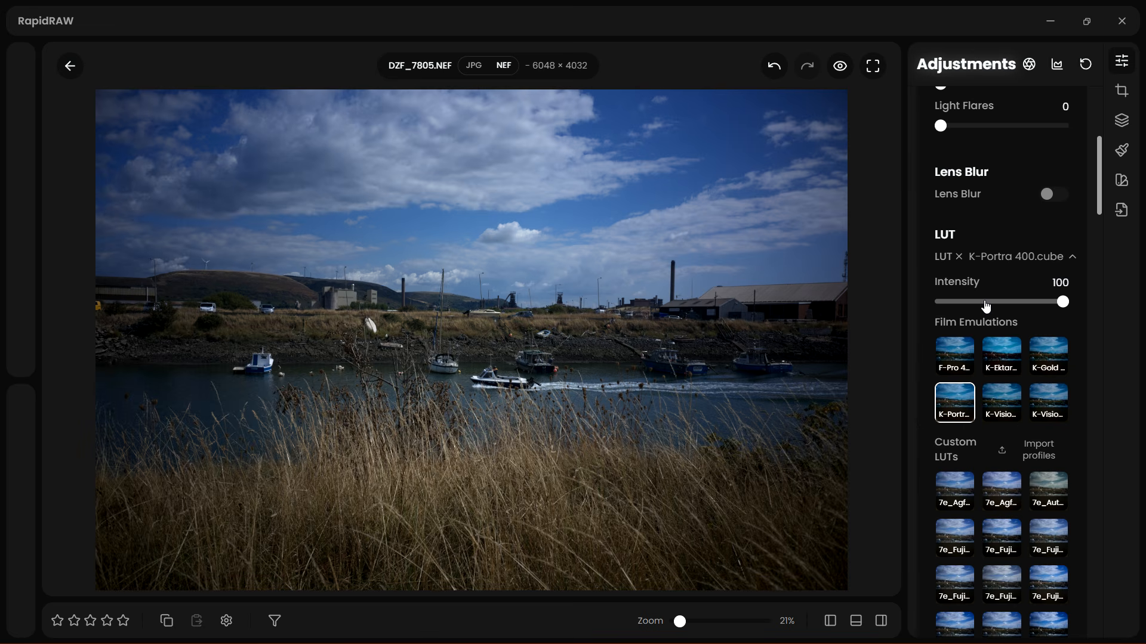
# Browse the film emulations and custom LUTs, previewing their looks and comparing different LUT intensities on the photo
pyautogui.moveTo(1097, 209); pyautogui.dragTo(1098, 242)
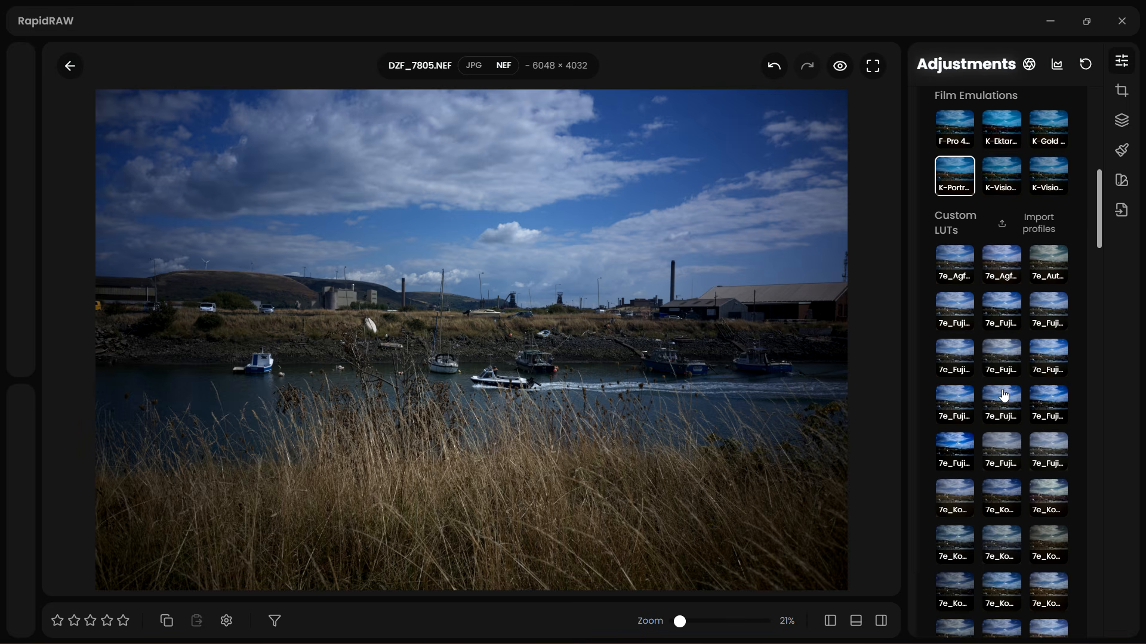
pyautogui.scroll(3, 998, 291)
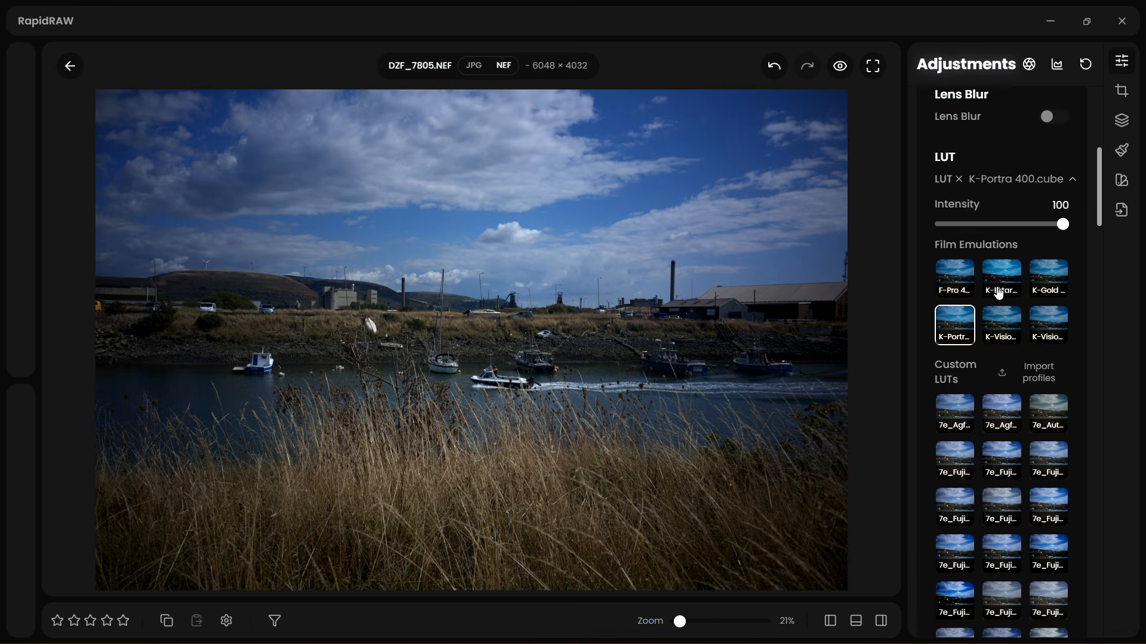
pyautogui.moveTo(1062, 224); pyautogui.dragTo(1063, 230)
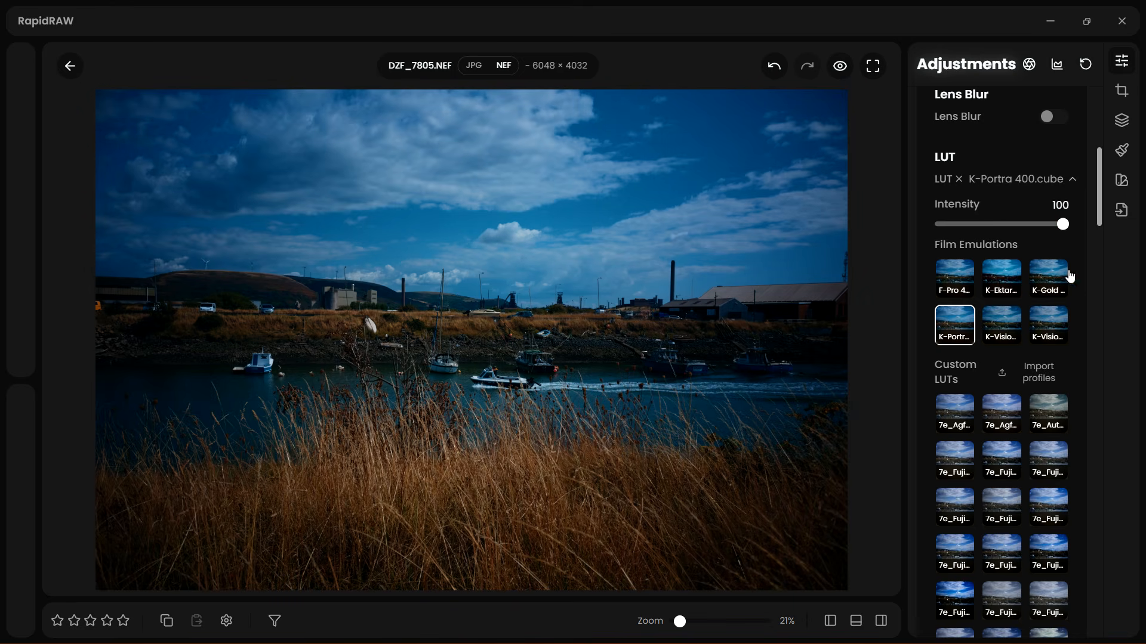
pyautogui.scroll(-3, 1023, 410)
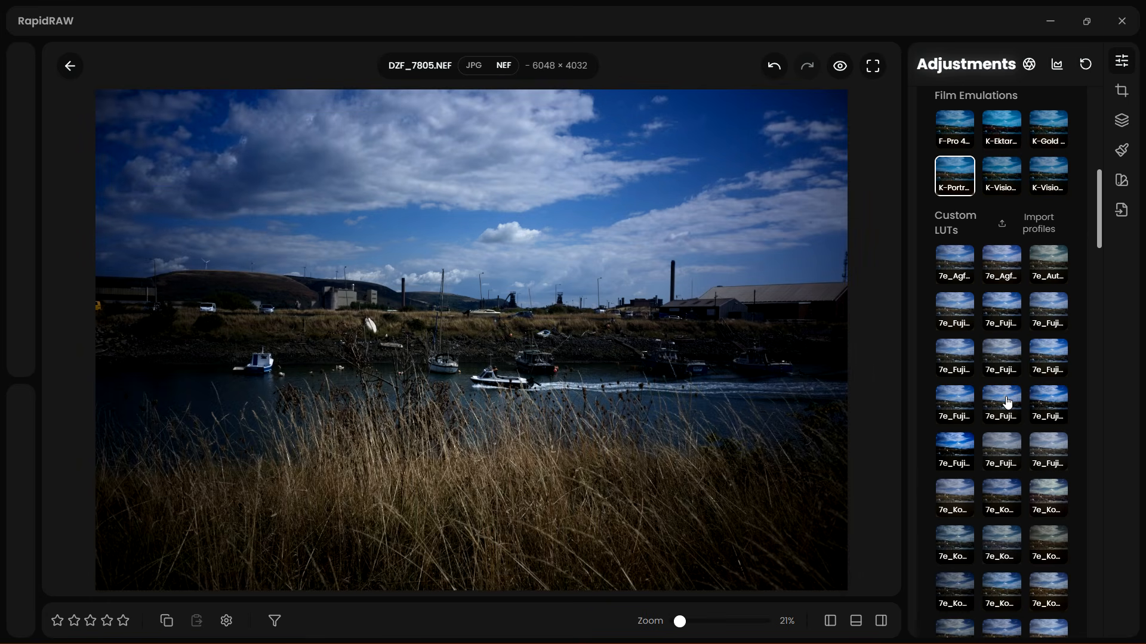
pyautogui.scroll(-9, 967, 404)
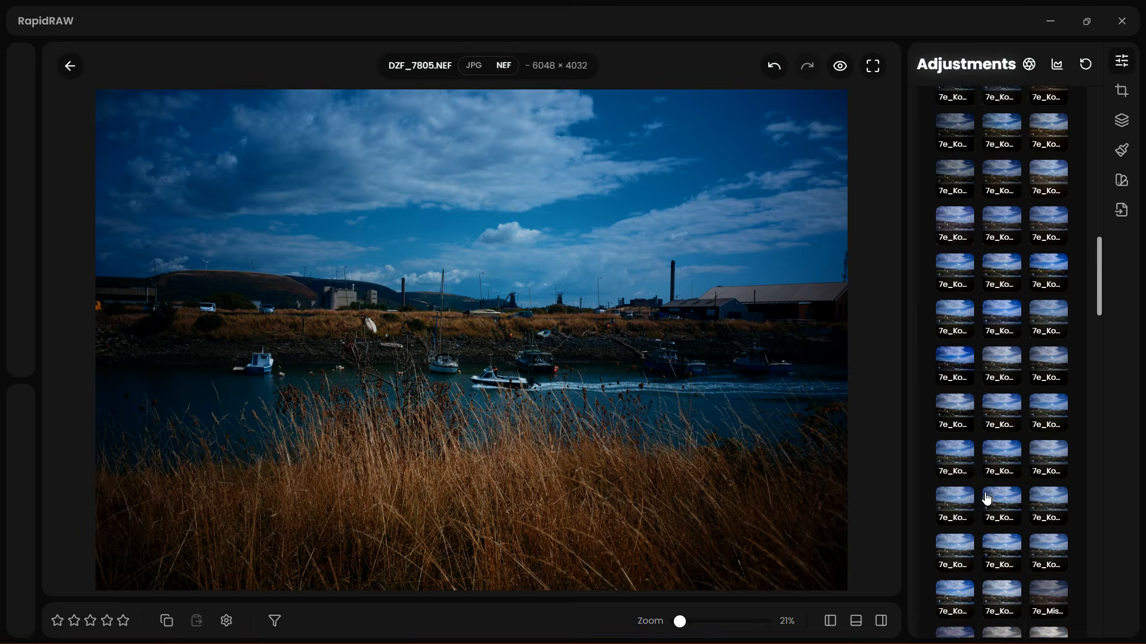
pyautogui.scroll(-7, 979, 429)
pyautogui.scroll(-10, 1006, 431)
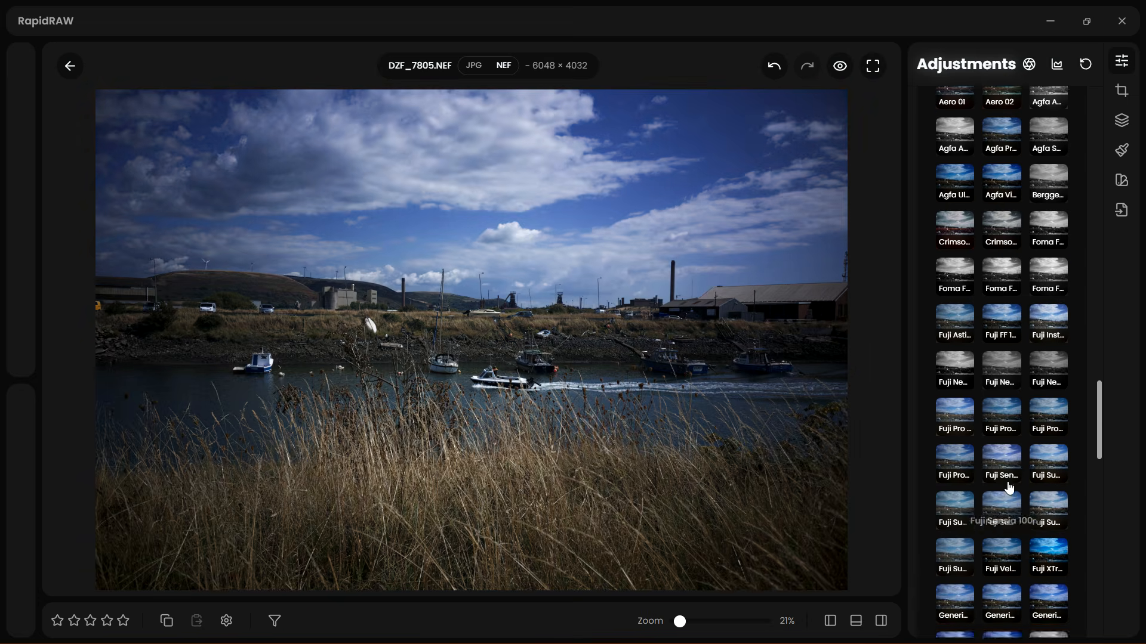
pyautogui.scroll(-8, 1003, 482)
pyautogui.scroll(15, 1037, 446)
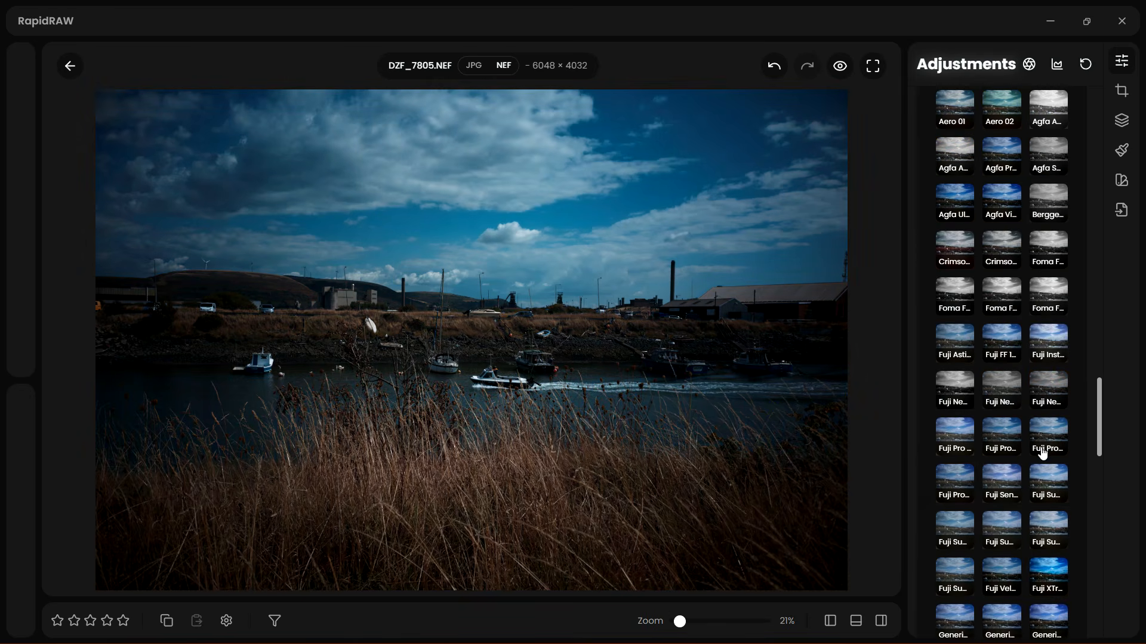
pyautogui.scroll(15, 1037, 446)
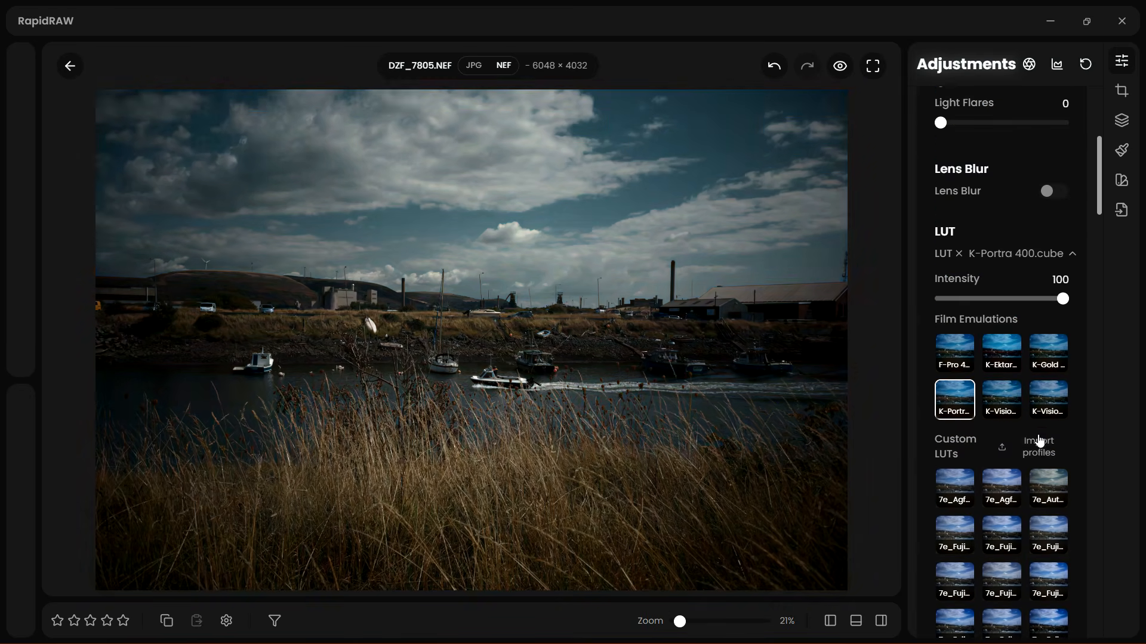
pyautogui.scroll(-2, 1029, 425)
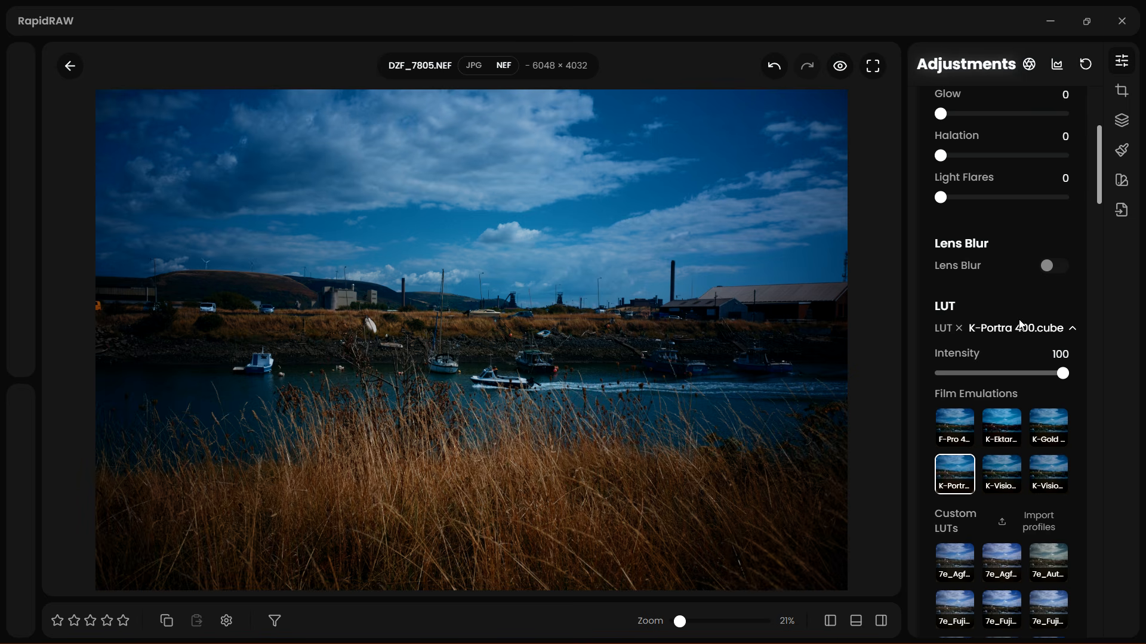
pyautogui.click(1073, 330)
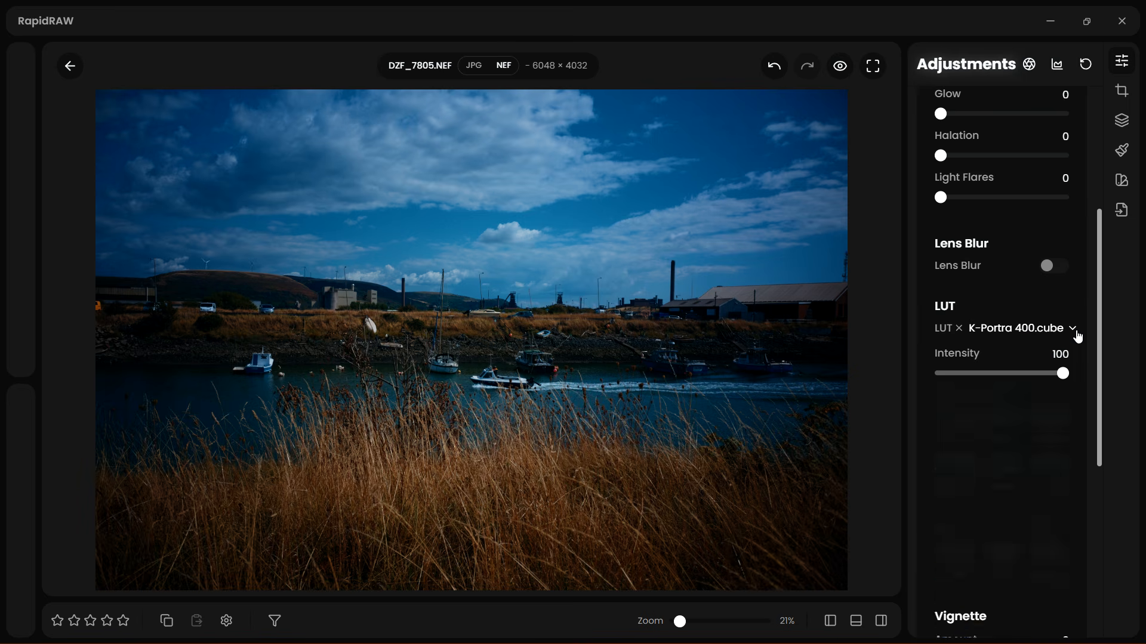
pyautogui.moveTo(1063, 373); pyautogui.dragTo(855, 380)
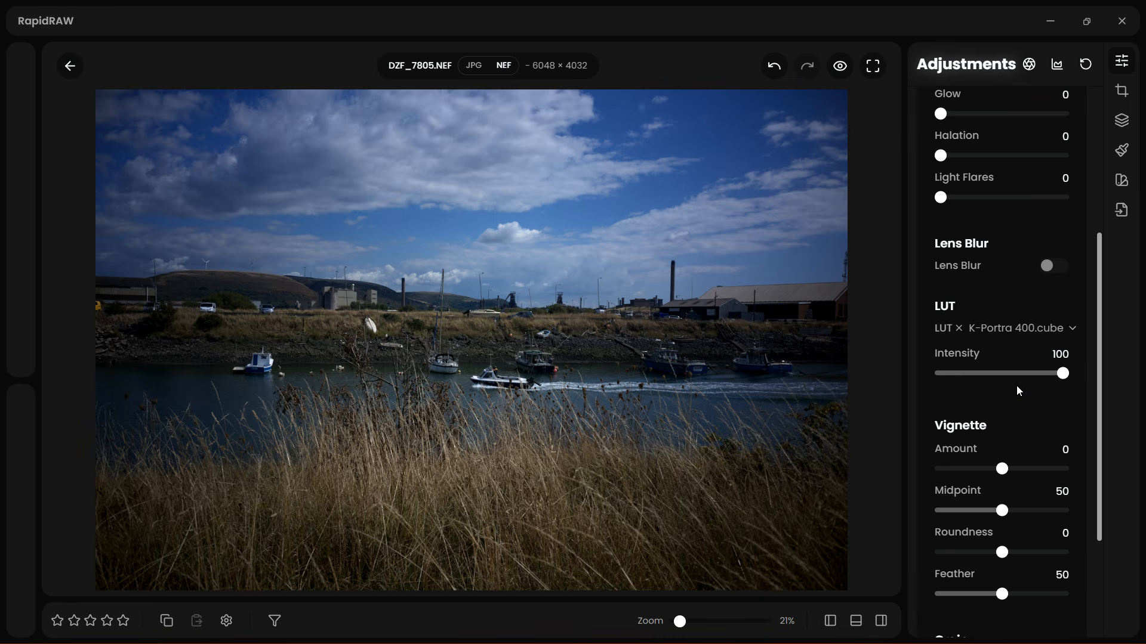
# Set the photo's sharpness to 40 with a threshold of 14, checking the boats up close
pyautogui.moveTo(1097, 275); pyautogui.dragTo(1092, 120)
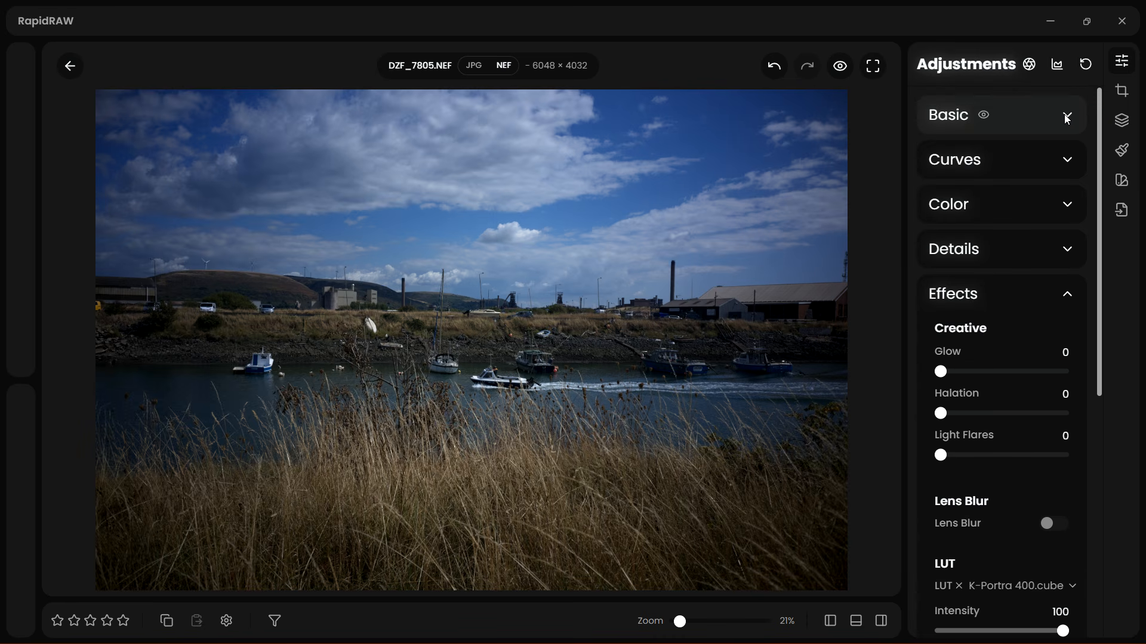
pyautogui.click(1067, 250)
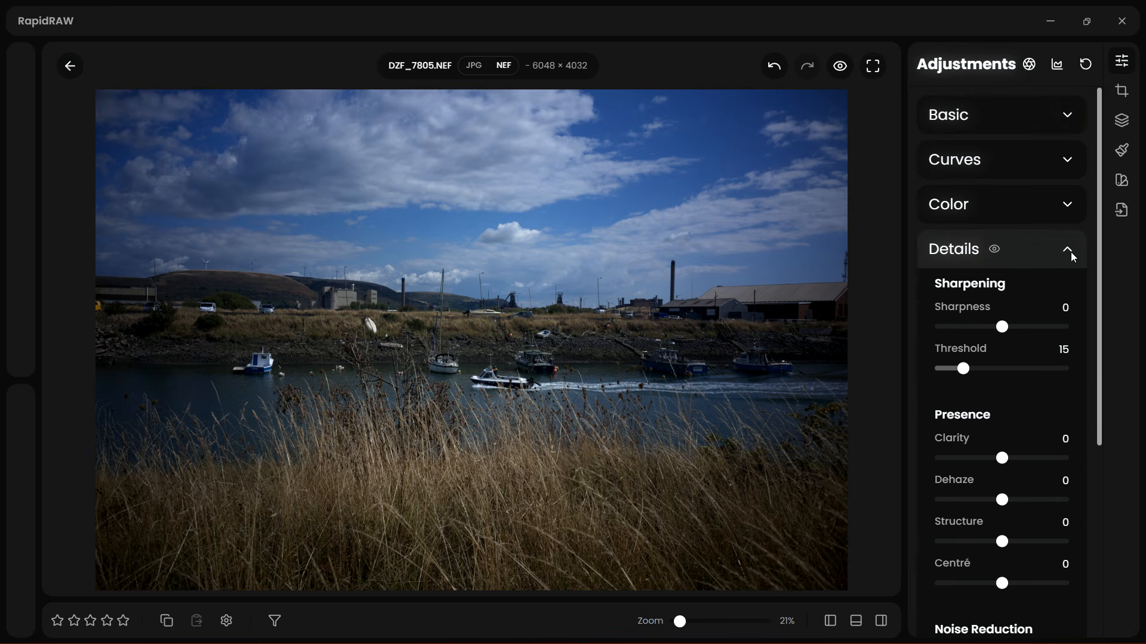
pyautogui.moveTo(1002, 326); pyautogui.dragTo(1030, 330)
pyautogui.moveTo(965, 374)
pyautogui.mouseDown()
pyautogui.moveTo(1024, 367)
pyautogui.moveTo(963, 377)
pyautogui.mouseUp()
pyautogui.scroll(6, 635, 347)
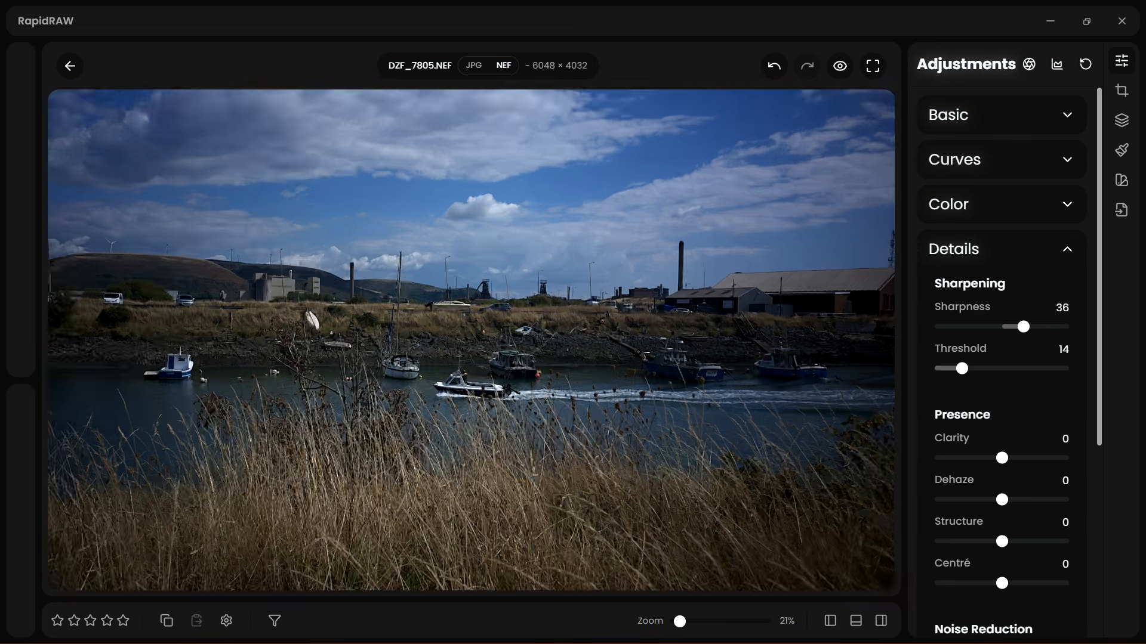
pyautogui.moveTo(1023, 327)
pyautogui.mouseDown()
pyautogui.moveTo(1055, 328)
pyautogui.moveTo(984, 327)
pyautogui.moveTo(1031, 327)
pyautogui.mouseUp()
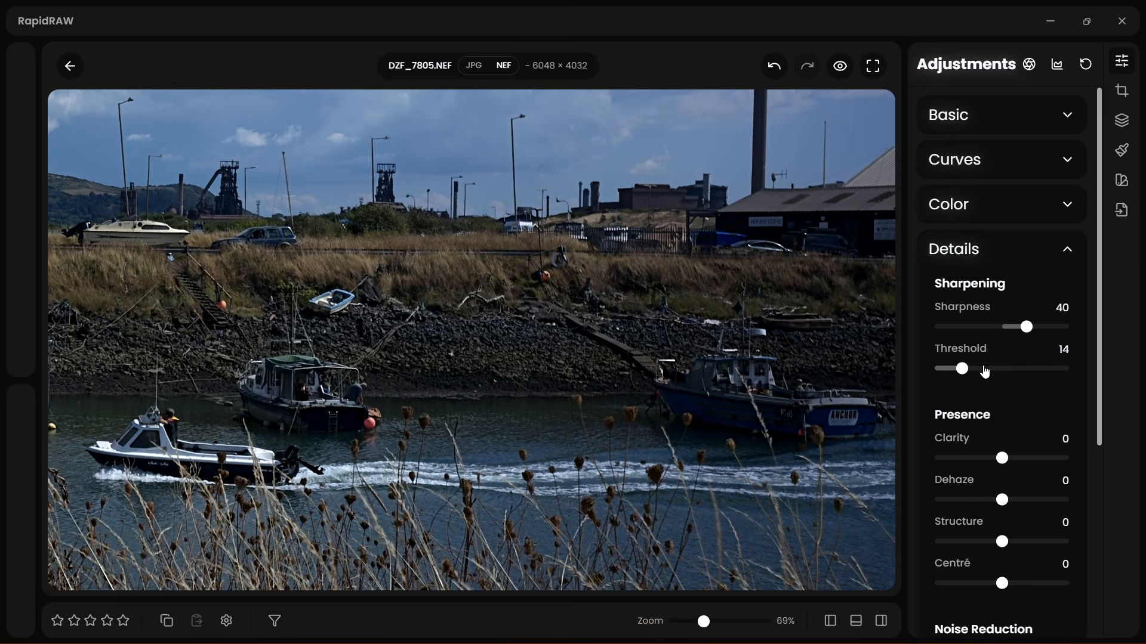
pyautogui.scroll(-6, 471, 340)
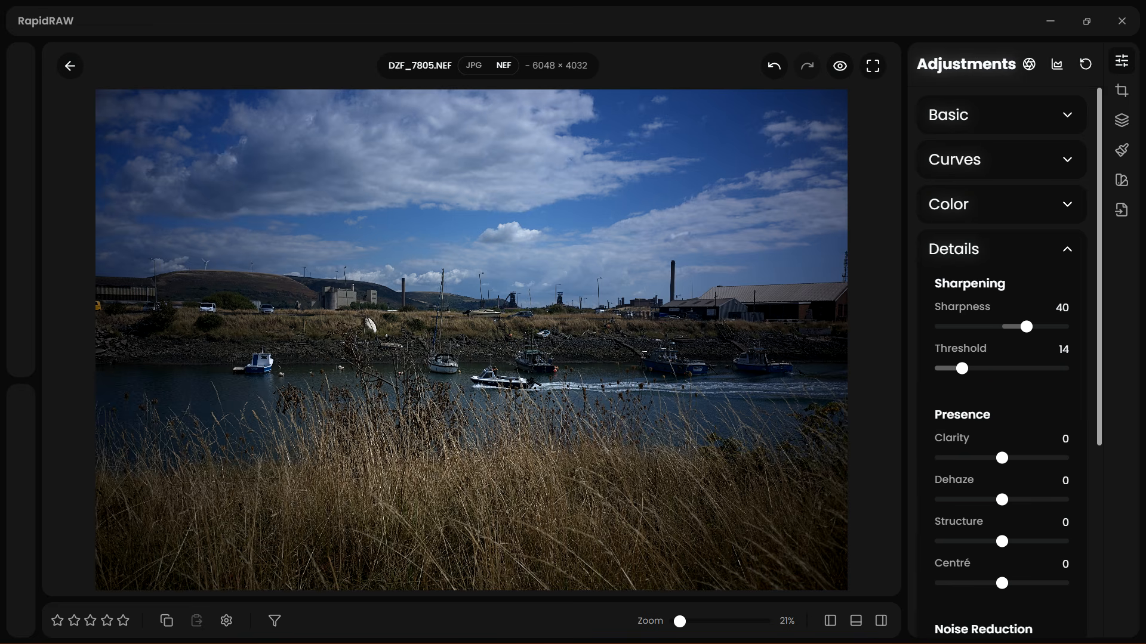
# Reset all adjustments on the photo and confirm the reset
pyautogui.scroll(-2, 471, 340)
pyautogui.rightClick(574, 352)
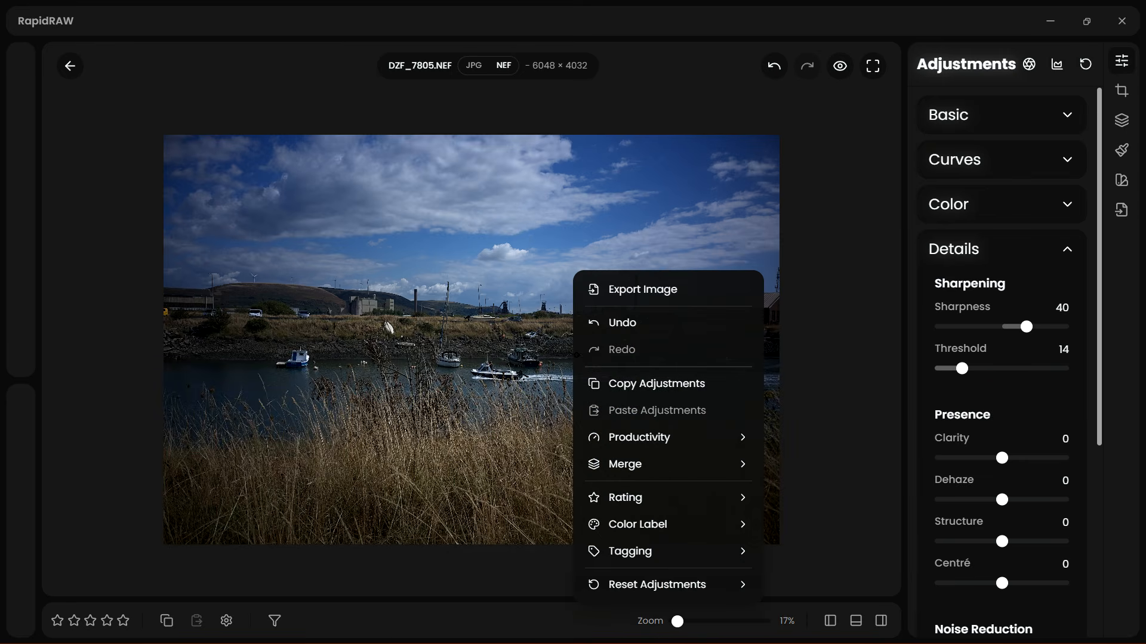
pyautogui.moveTo(659, 577)
pyautogui.click(816, 614)
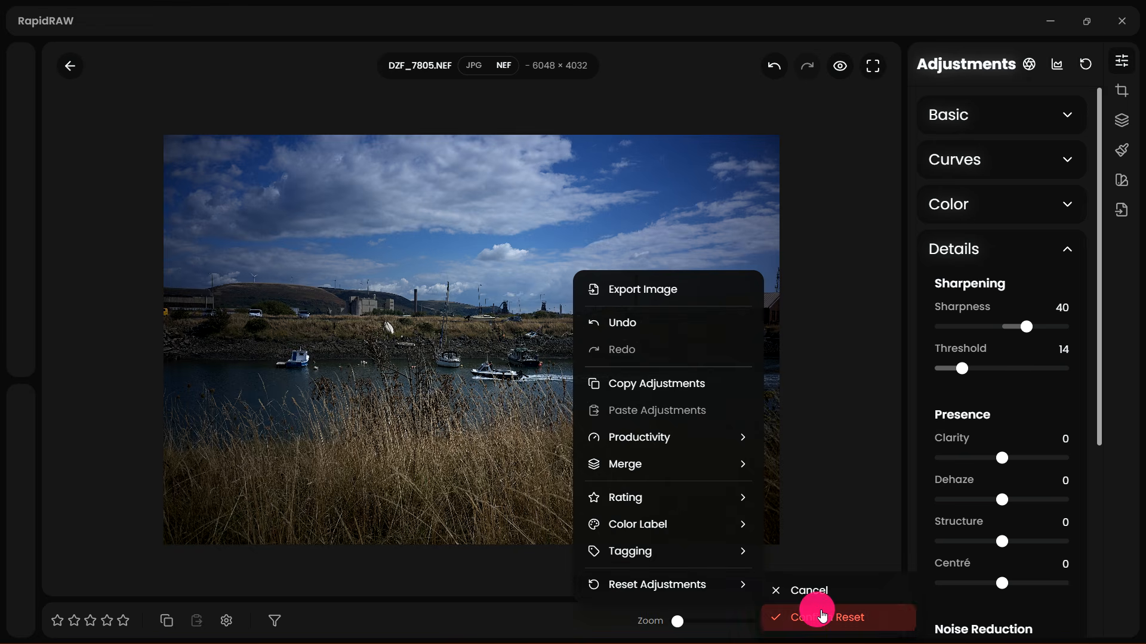
pyautogui.scroll(2, 471, 340)
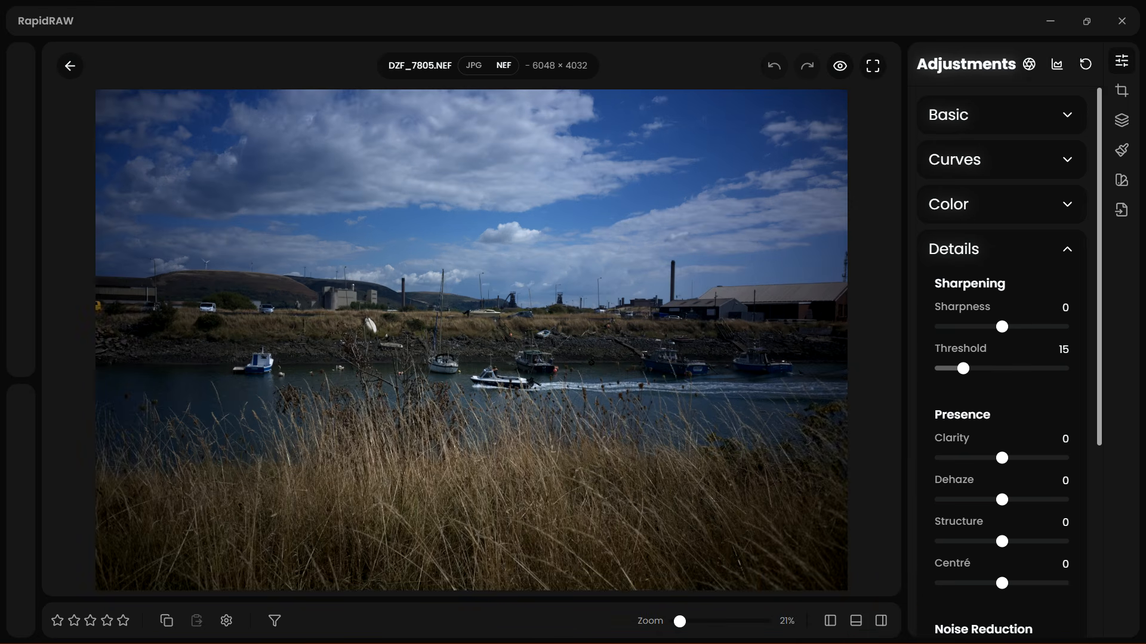
# Apply automatic adjustments to the photo and reset the Basic tone mapper's EV Shift to 0
pyautogui.click(1027, 64)
pyautogui.click(1067, 116)
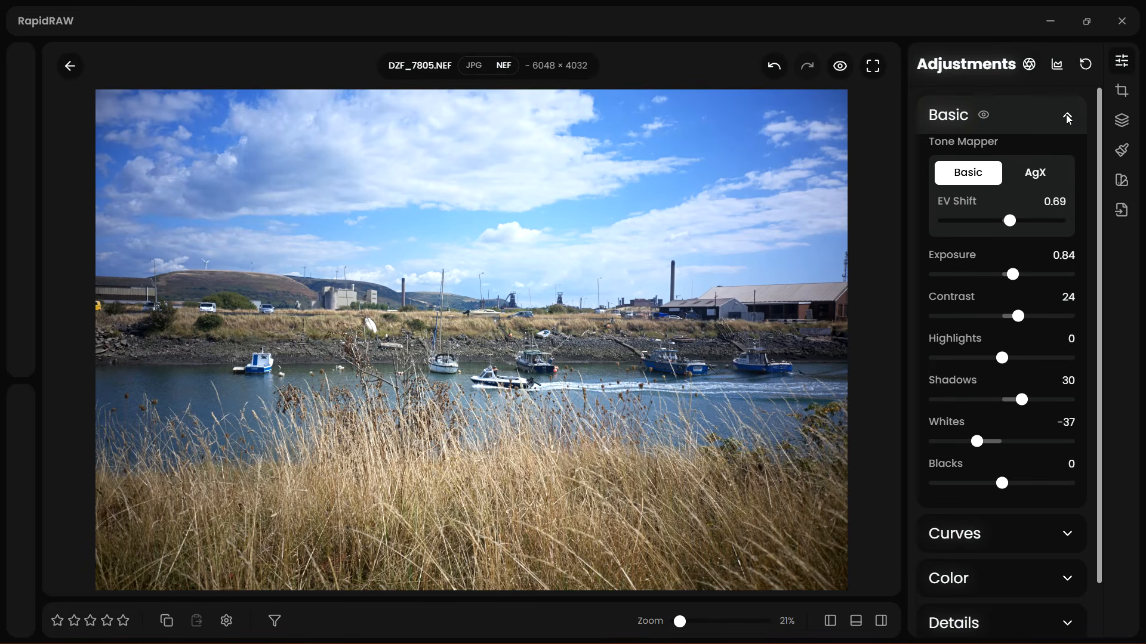
pyautogui.doubleClick(1011, 222)
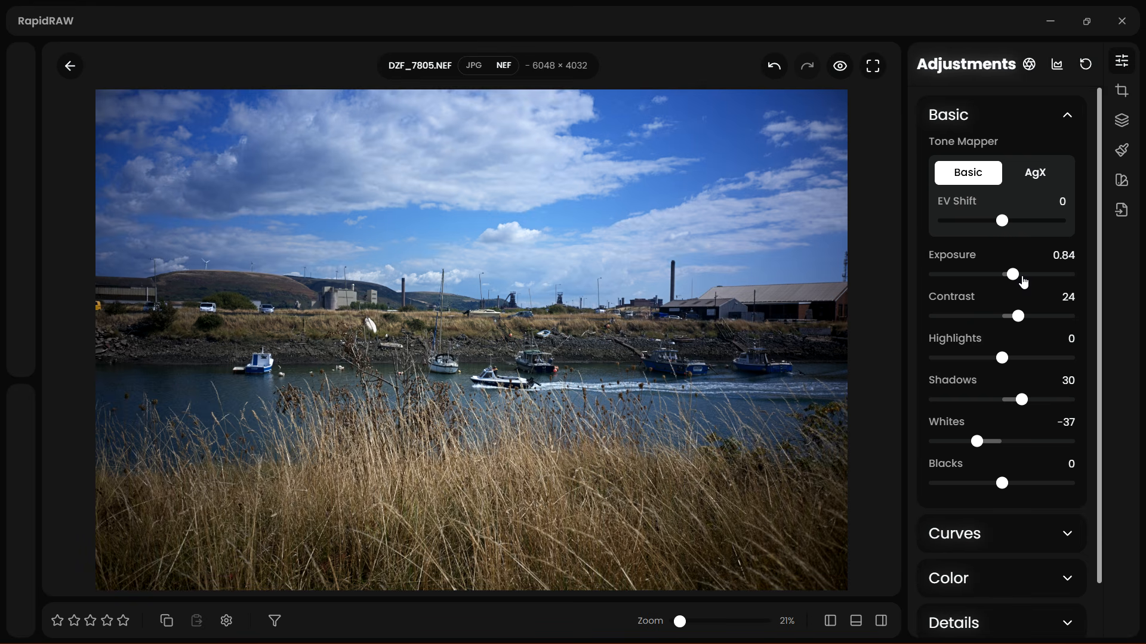
# Set the Basic adjustments to Exposure 0.98, Contrast 27, Highlights -19, Shadows 23, Whites 0 and Blacks -15
pyautogui.click(1023, 283)
pyautogui.moveTo(1021, 280); pyautogui.dragTo(1021, 313)
pyautogui.moveTo(1003, 358); pyautogui.dragTo(989, 358)
pyautogui.moveTo(1023, 401); pyautogui.dragTo(1016, 401)
pyautogui.moveTo(980, 449); pyautogui.dragTo(1003, 442)
pyautogui.moveTo(1008, 491); pyautogui.dragTo(992, 481)
pyautogui.scroll(-1, 1015, 478)
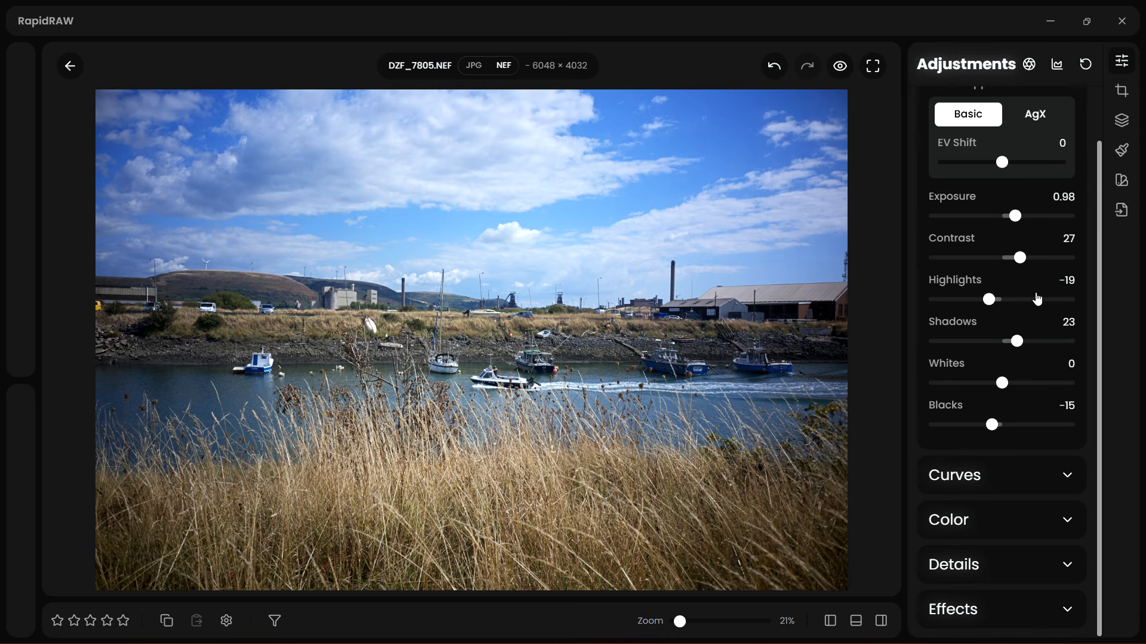
pyautogui.scroll(1, 1047, 394)
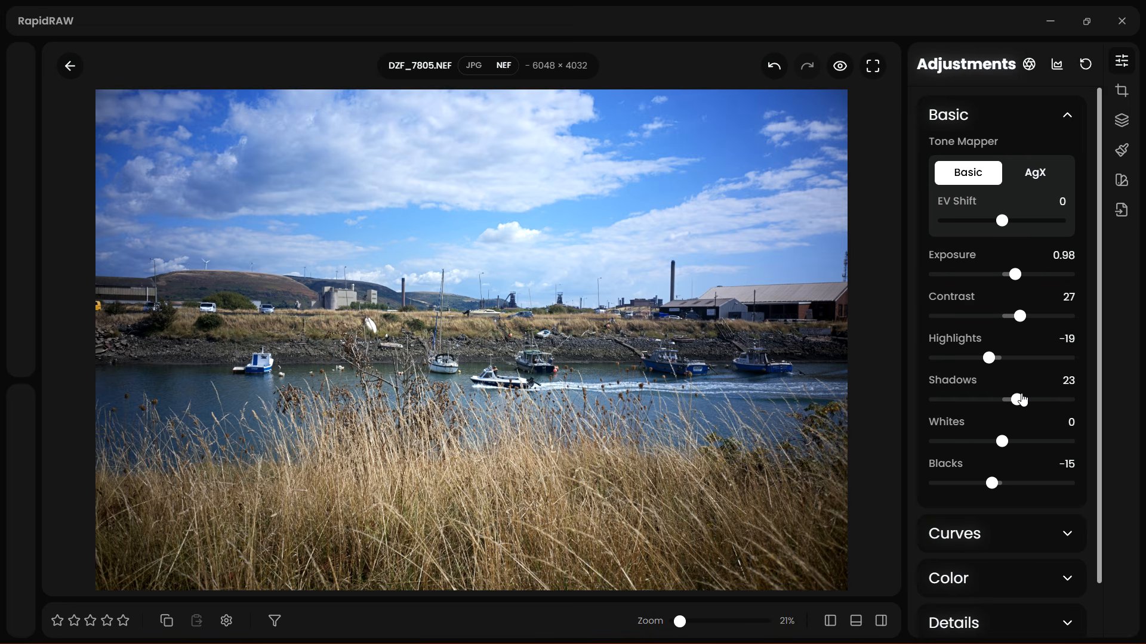
pyautogui.scroll(-1, 1022, 399)
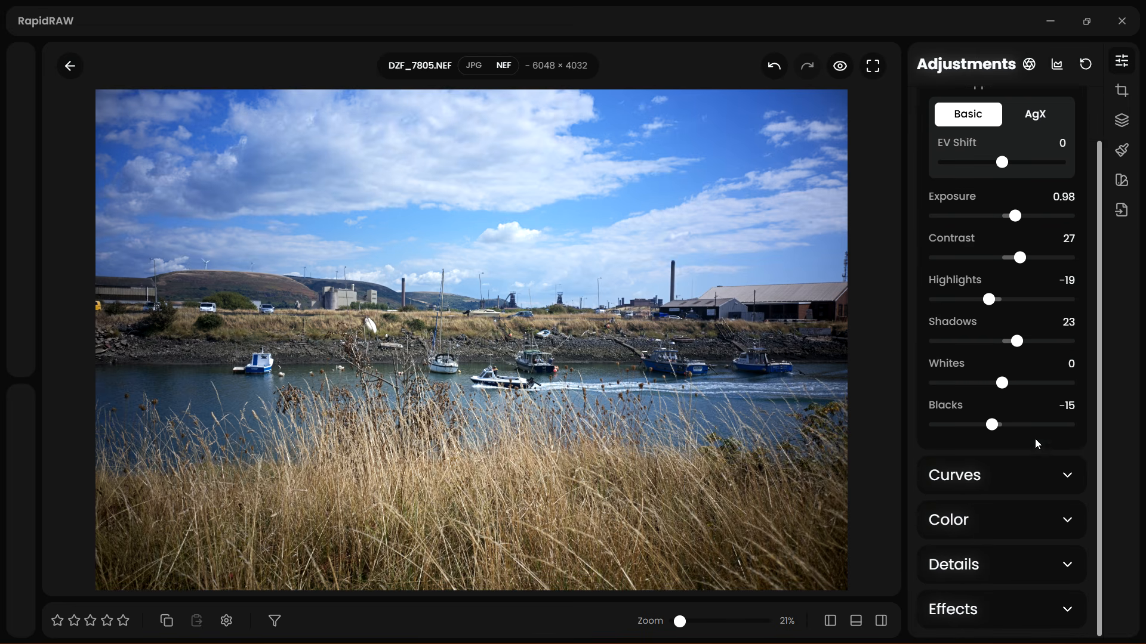
# Warm the photo's white balance by setting the Color adjustments' Temperature to 10
pyautogui.click(1059, 517)
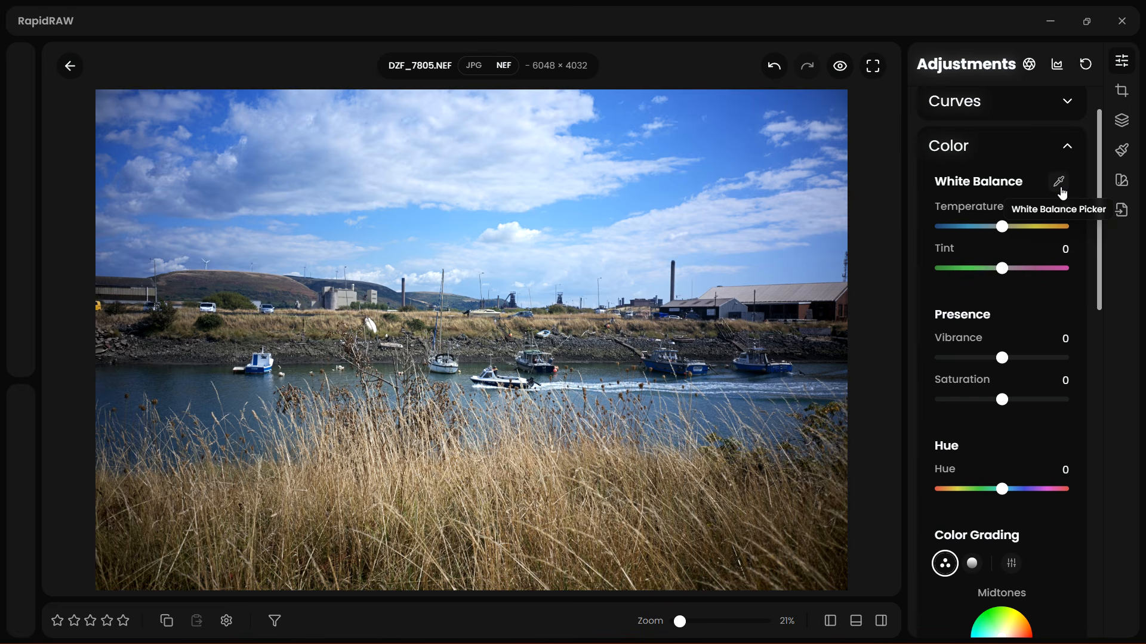
pyautogui.moveTo(1003, 228); pyautogui.dragTo(1015, 230)
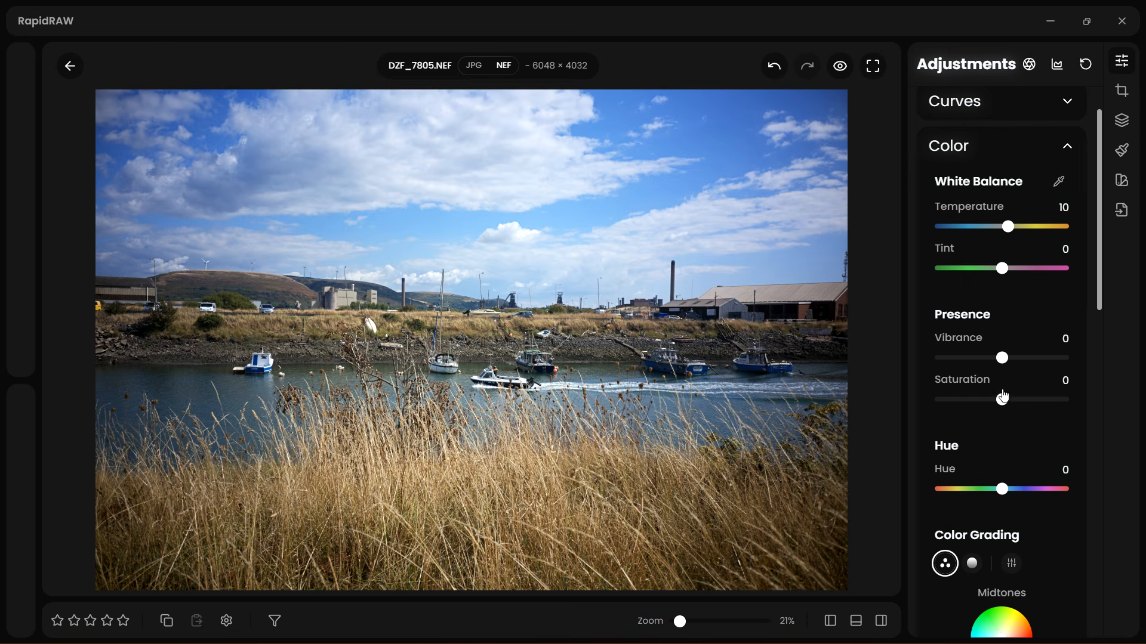
# Try strong Vibrance and Saturation boosts on the photo, resetting each one to 0
pyautogui.moveTo(1007, 362); pyautogui.dragTo(1069, 359)
pyautogui.doubleClick(1057, 358)
pyautogui.moveTo(1002, 399); pyautogui.dragTo(1075, 409)
pyautogui.doubleClick(1062, 399)
# Raise the overall Saturation slightly and tint the Color Grading shadows faintly toward magenta
pyautogui.click(1009, 400)
pyautogui.moveTo(1009, 399); pyautogui.dragTo(1011, 400)
pyautogui.scroll(-6, 1023, 401)
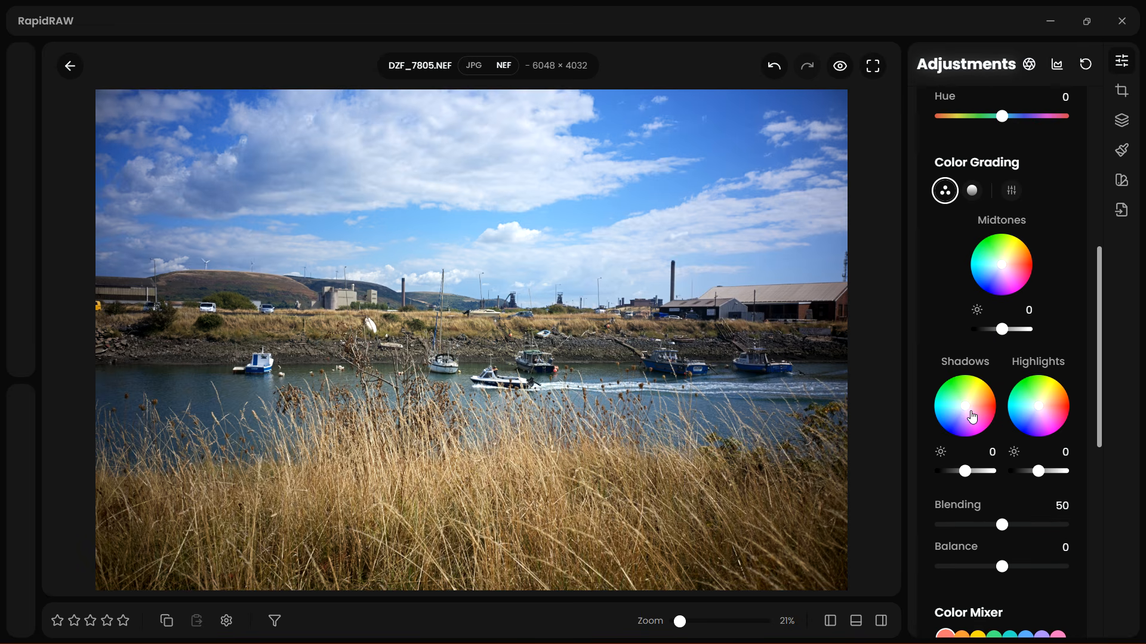
pyautogui.click(972, 413)
pyautogui.moveTo(972, 413); pyautogui.dragTo(975, 421)
# In the Color Mixer, set the blues to Hue -8 and Saturation -32, and the oranges to Saturation 24
pyautogui.scroll(-5, 1022, 314)
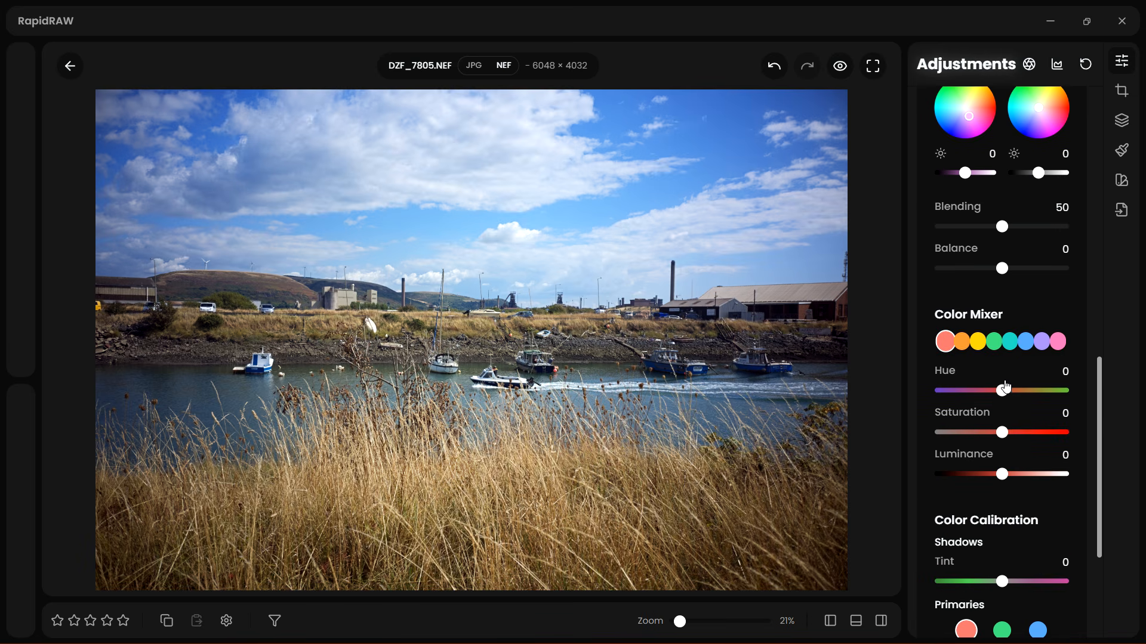
pyautogui.click(1024, 344)
pyautogui.moveTo(1002, 438)
pyautogui.mouseDown()
pyautogui.moveTo(975, 437)
pyautogui.moveTo(986, 438)
pyautogui.mouseUp()
pyautogui.moveTo(1001, 392); pyautogui.dragTo(1003, 399)
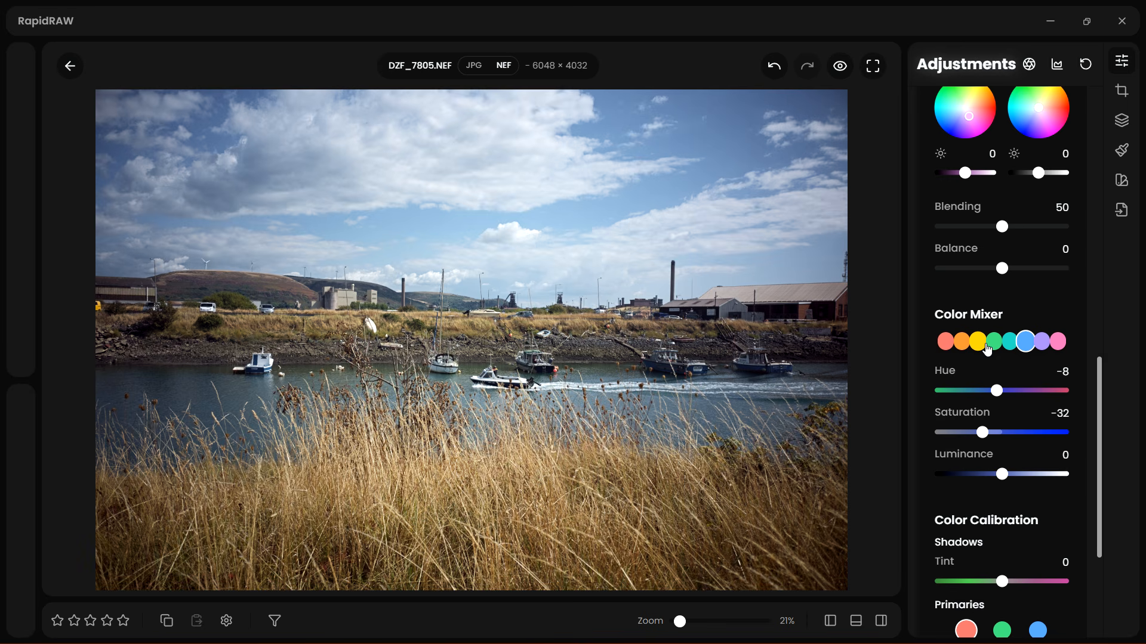
pyautogui.click(961, 341)
pyautogui.moveTo(1003, 437)
pyautogui.mouseDown()
pyautogui.moveTo(1087, 443)
pyautogui.moveTo(913, 428)
pyautogui.moveTo(1068, 434)
pyautogui.moveTo(1024, 438)
pyautogui.mouseUp()
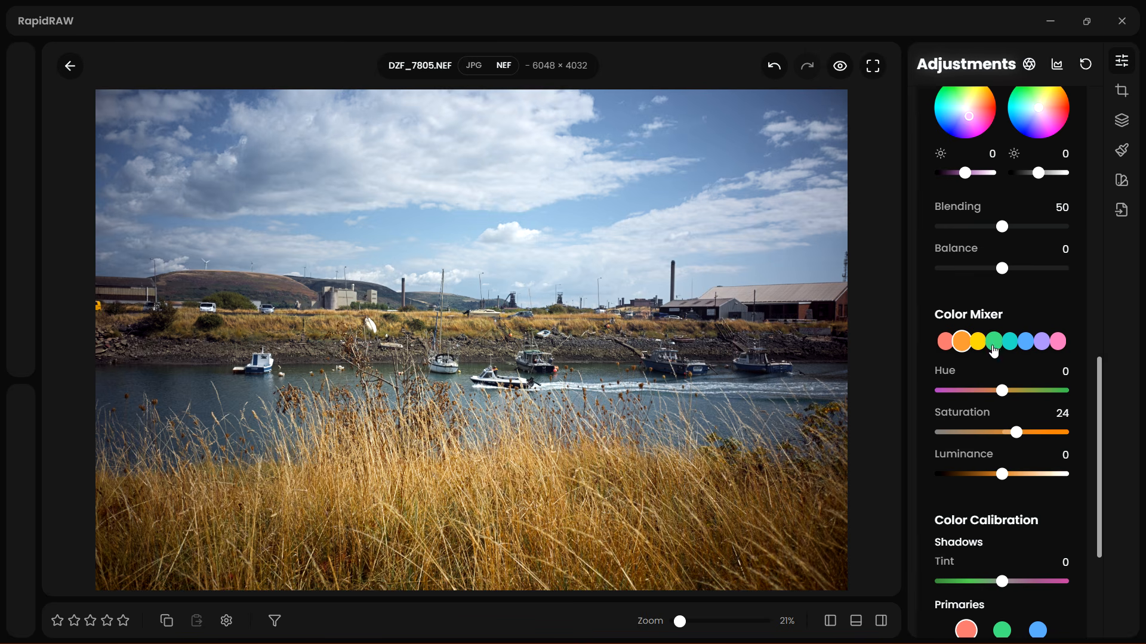
# Strengthen the photo's fine detail and presence with the Details adjustments
pyautogui.moveTo(1096, 377); pyautogui.dragTo(1101, 501)
pyautogui.click(1026, 567)
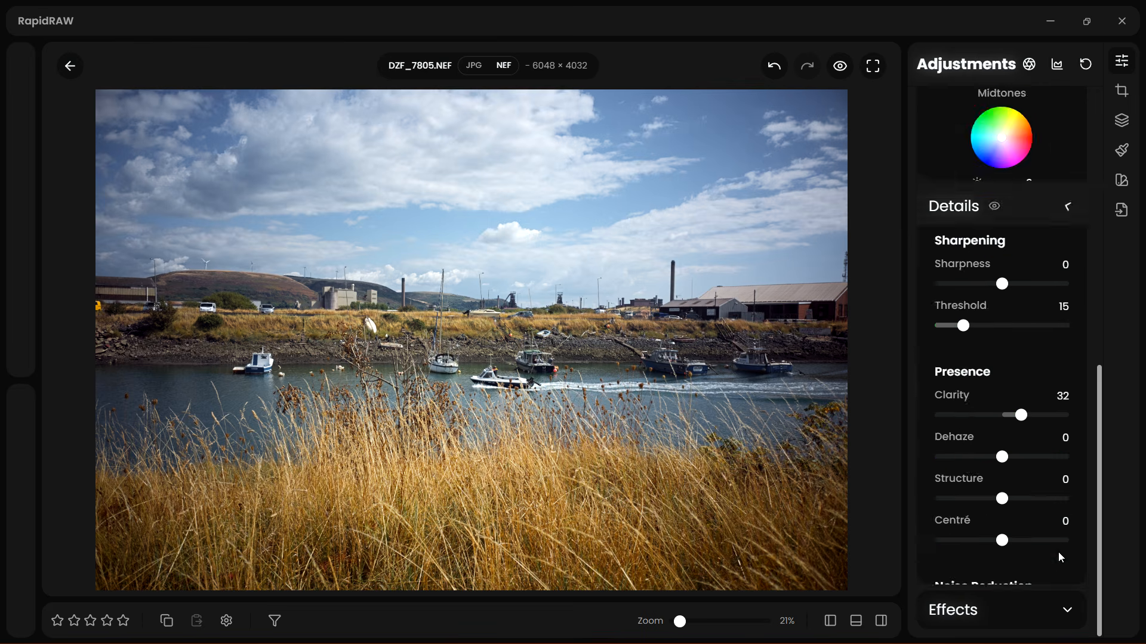
pyautogui.moveTo(1004, 385); pyautogui.dragTo(1015, 386)
pyautogui.moveTo(1012, 437); pyautogui.dragTo(1089, 560)
# Set the creative Glow effect to 31 and the Vignette Amount to -1
pyautogui.click(992, 610)
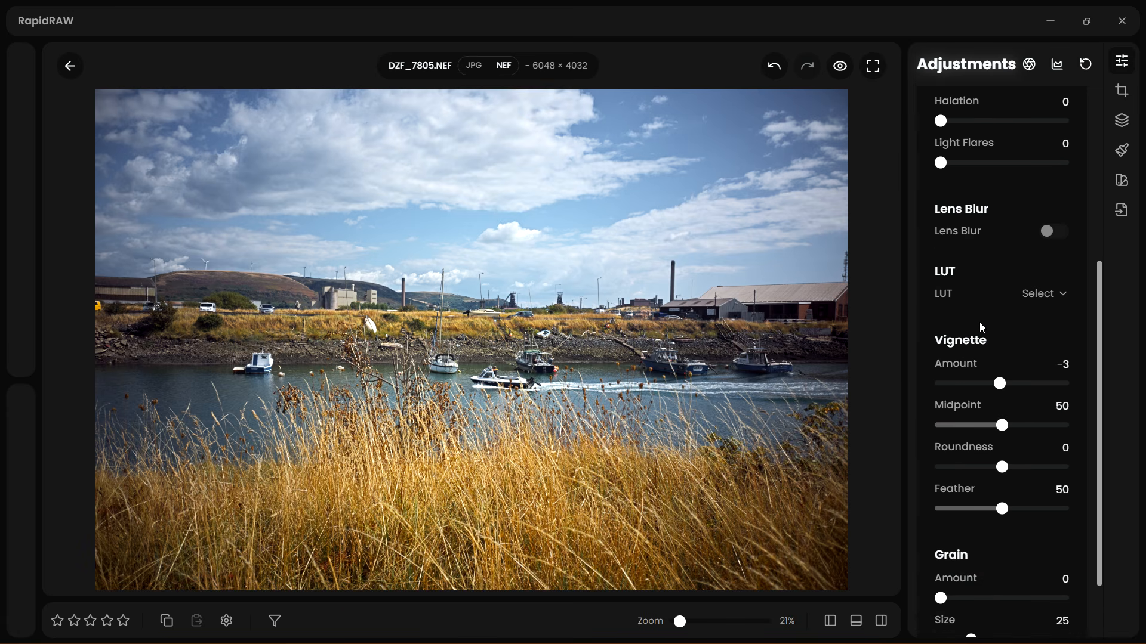
pyautogui.scroll(2, 991, 313)
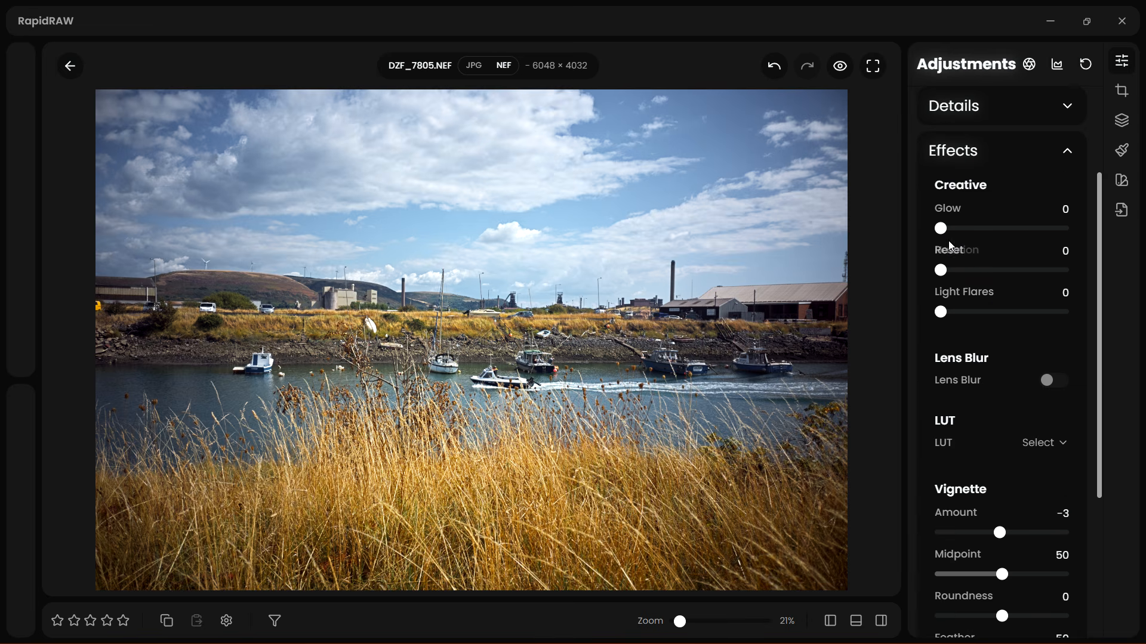
pyautogui.moveTo(945, 230); pyautogui.dragTo(981, 234)
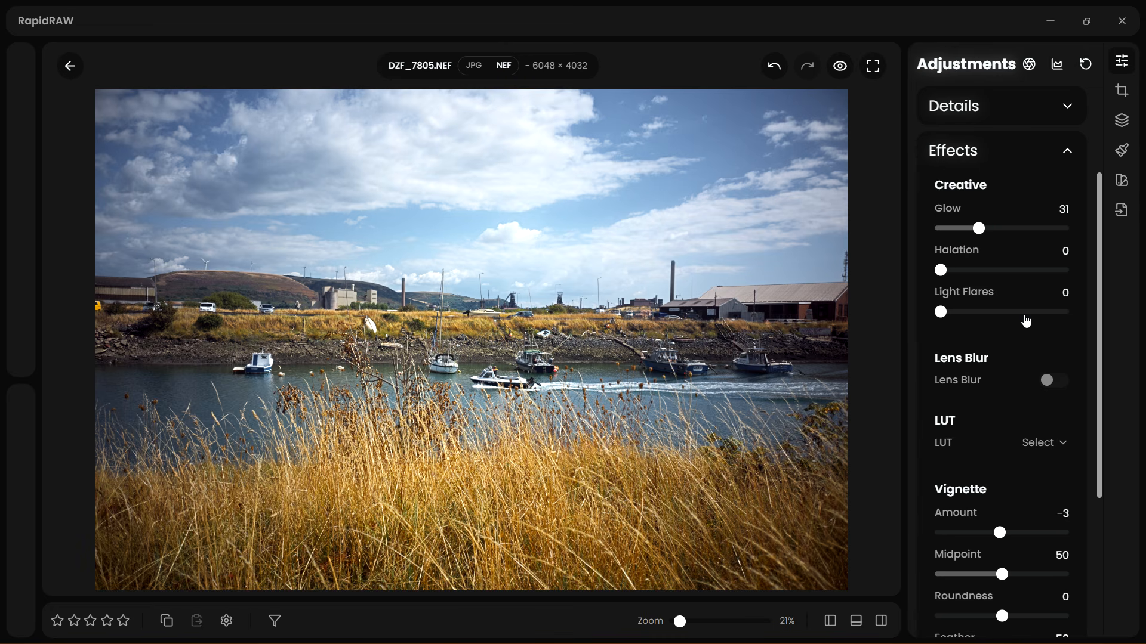
pyautogui.scroll(-3, 1037, 368)
pyautogui.scroll(-2, 1037, 368)
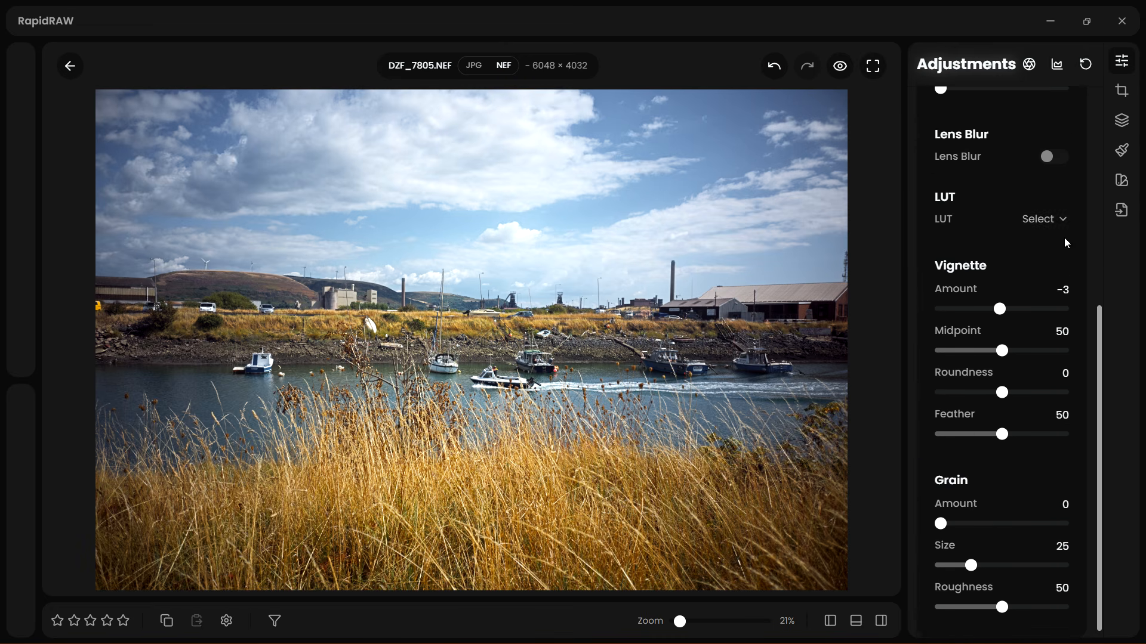
pyautogui.click(1001, 311)
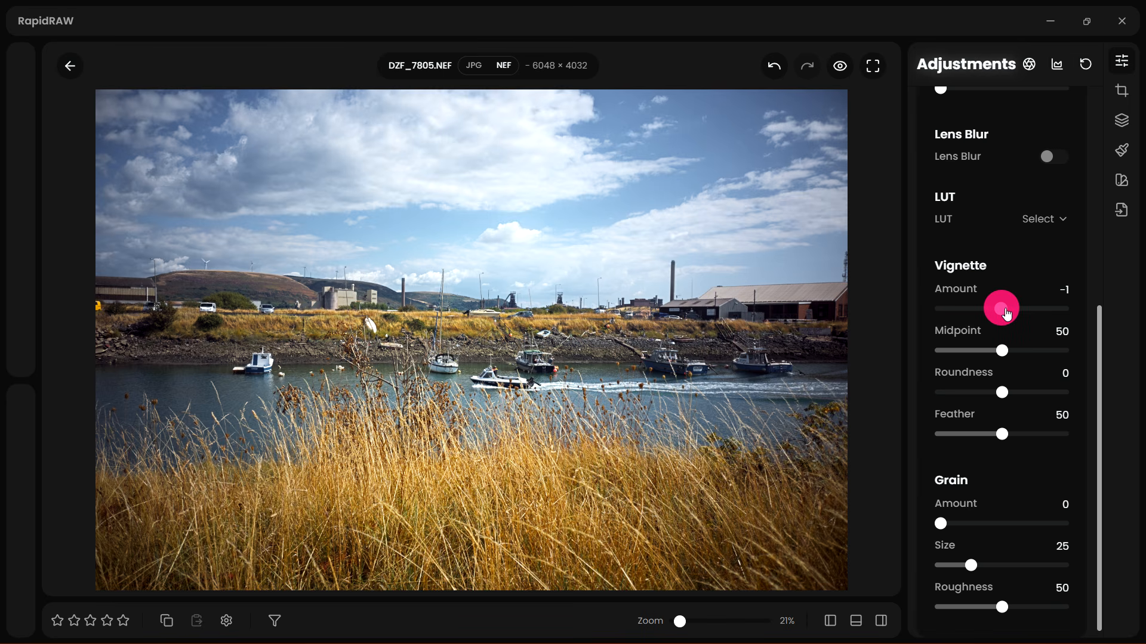
pyautogui.moveTo(1006, 313); pyautogui.dragTo(1006, 312)
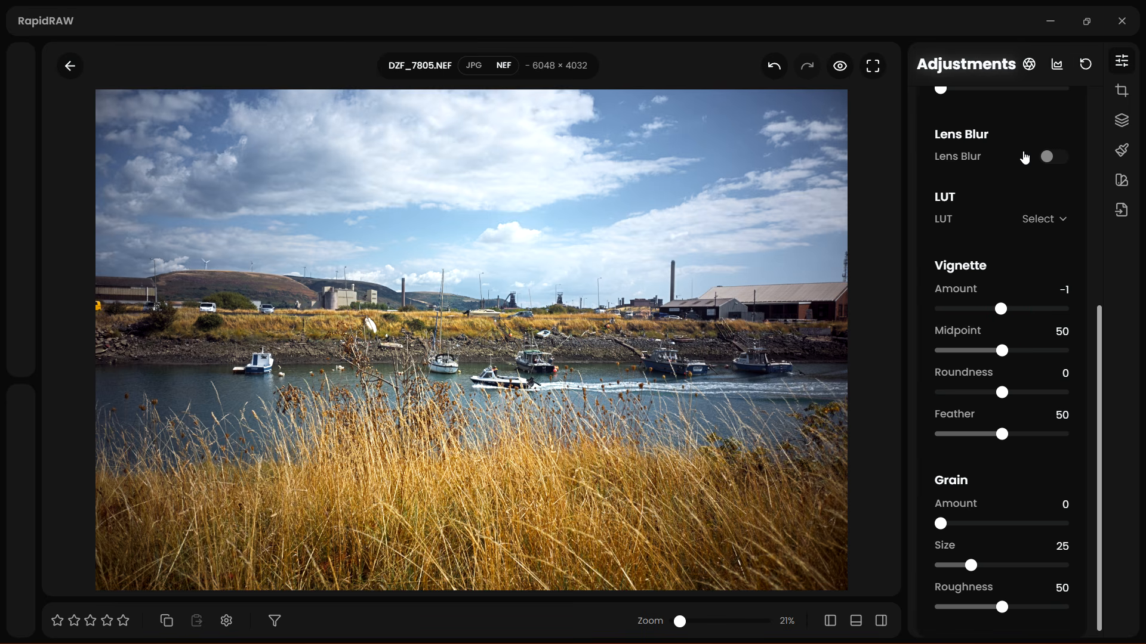
# Add a linear mask rising from the photo's bottom edge over the foreground grass and set its Exposure to -0.96
pyautogui.click(1124, 131)
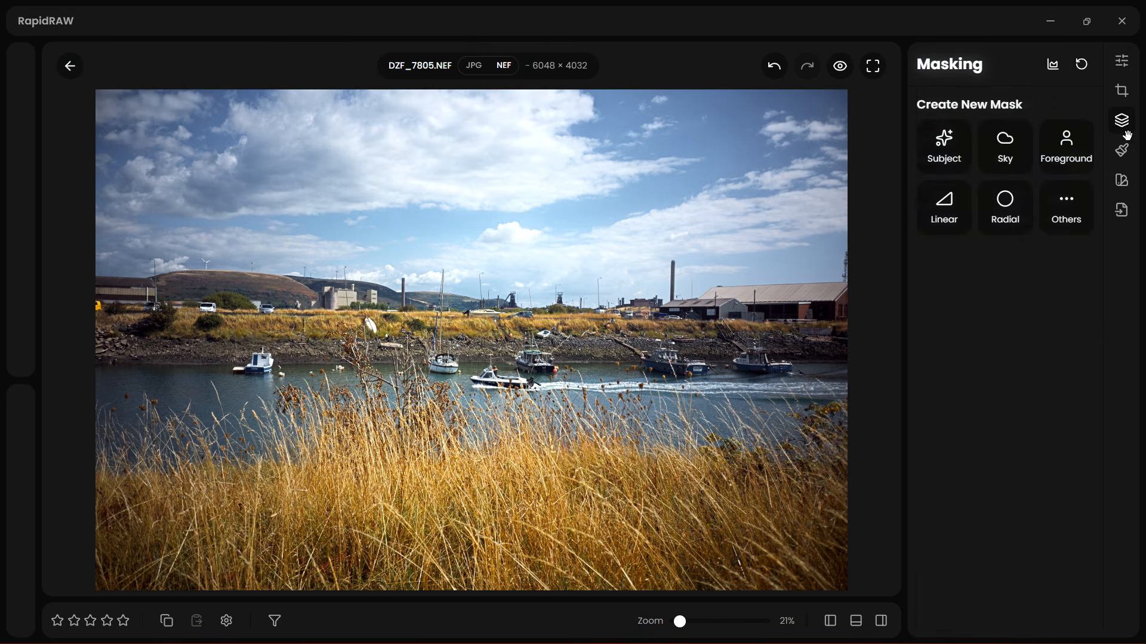
pyautogui.click(944, 205)
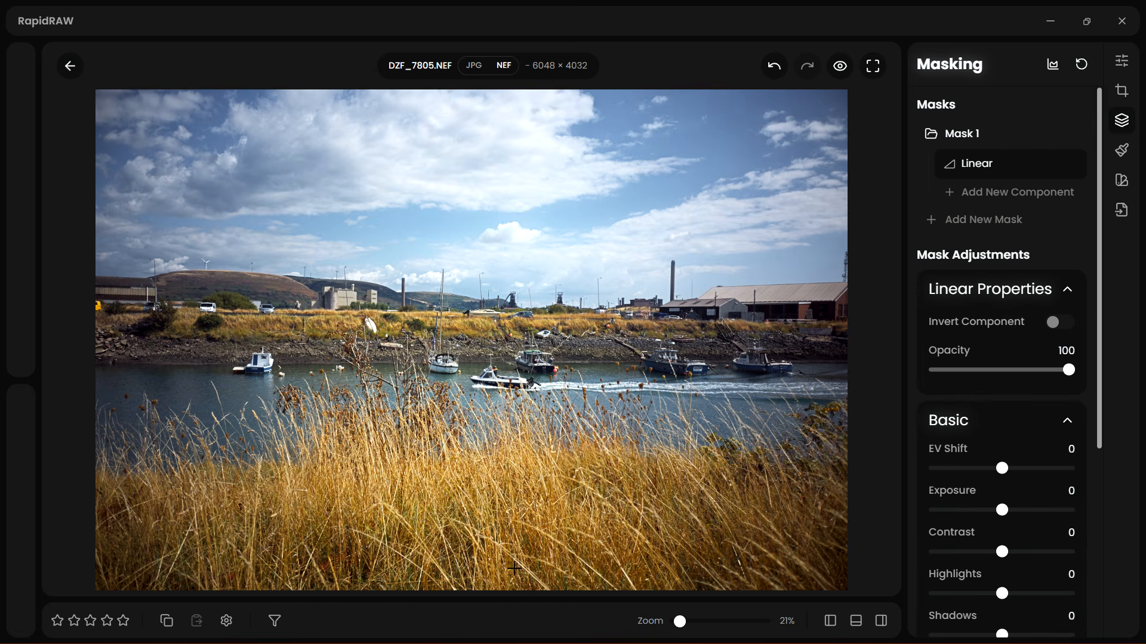
pyautogui.moveTo(503, 596); pyautogui.dragTo(503, 446)
pyautogui.moveTo(1002, 510); pyautogui.dragTo(989, 510)
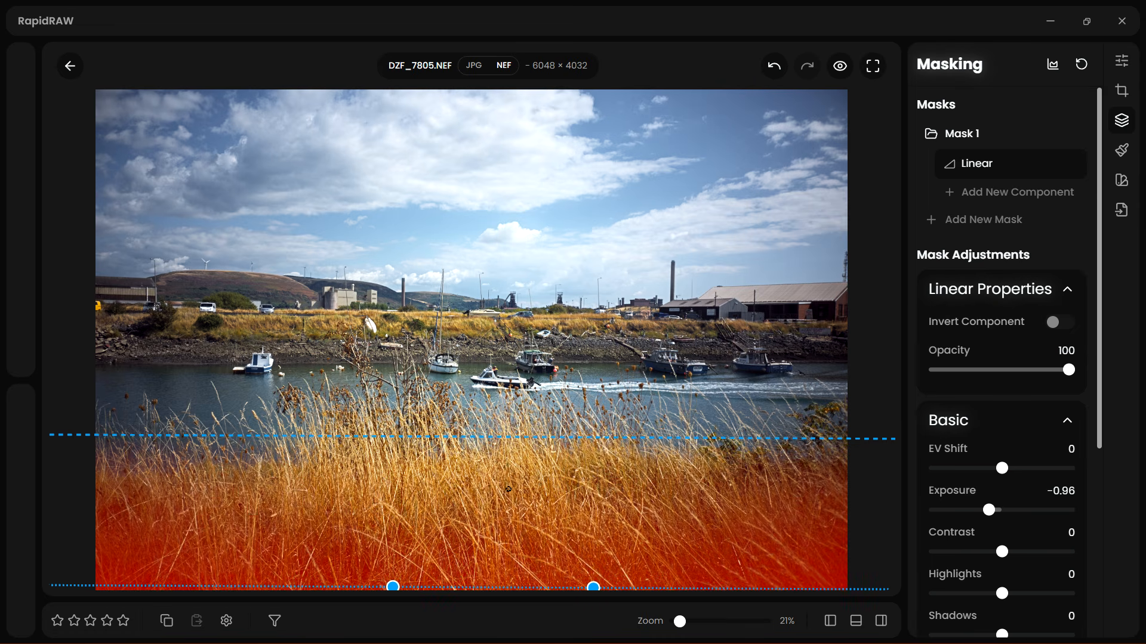
# Add a second linear mask fading from the top of the sky down to the shoreline and set its Exposure to -0.50
pyautogui.click(985, 221)
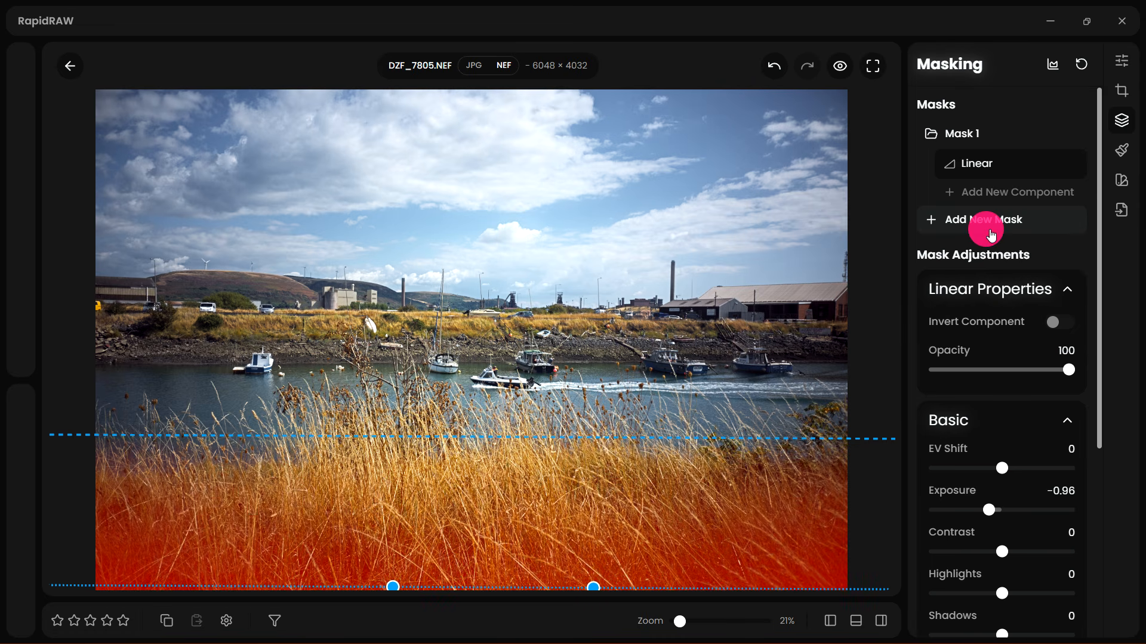
pyautogui.click(979, 337)
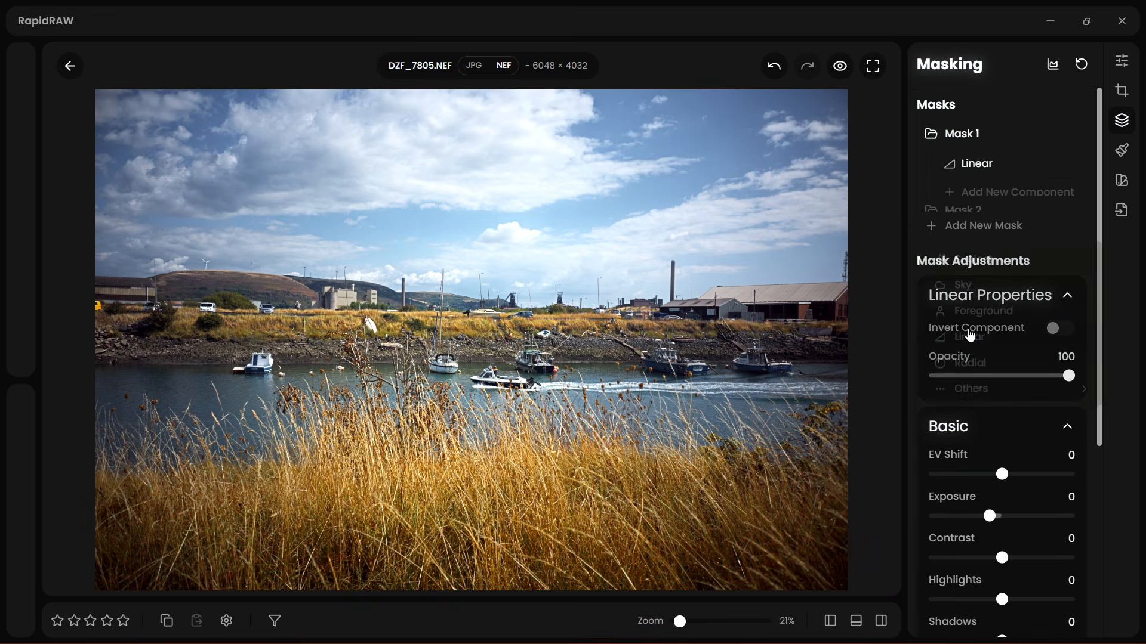
pyautogui.moveTo(502, 101); pyautogui.dragTo(499, 361)
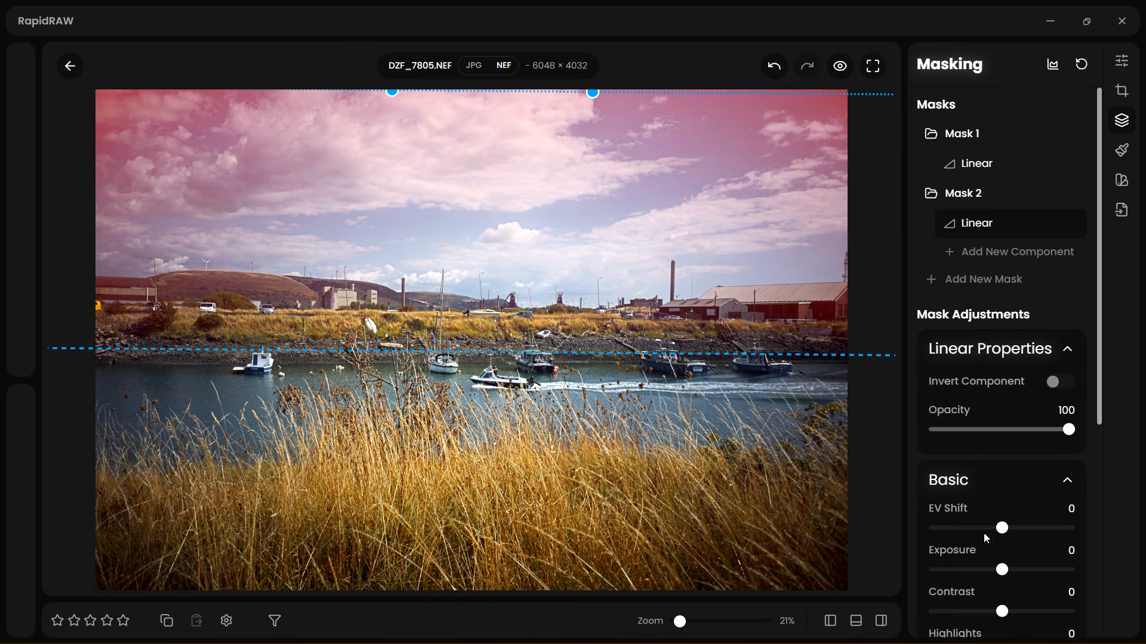
pyautogui.scroll(-3, 991, 507)
pyautogui.moveTo(1002, 421); pyautogui.dragTo(1000, 422)
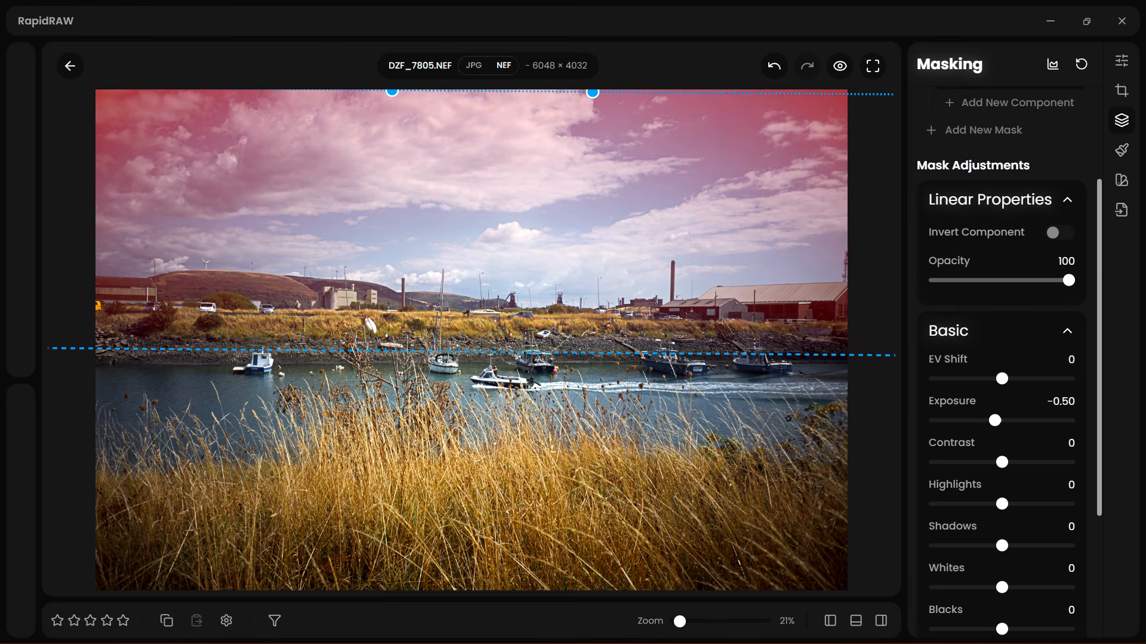
# Add a wide radial mask over the boats and river and raise its Exposure slightly
pyautogui.scroll(3, 1033, 434)
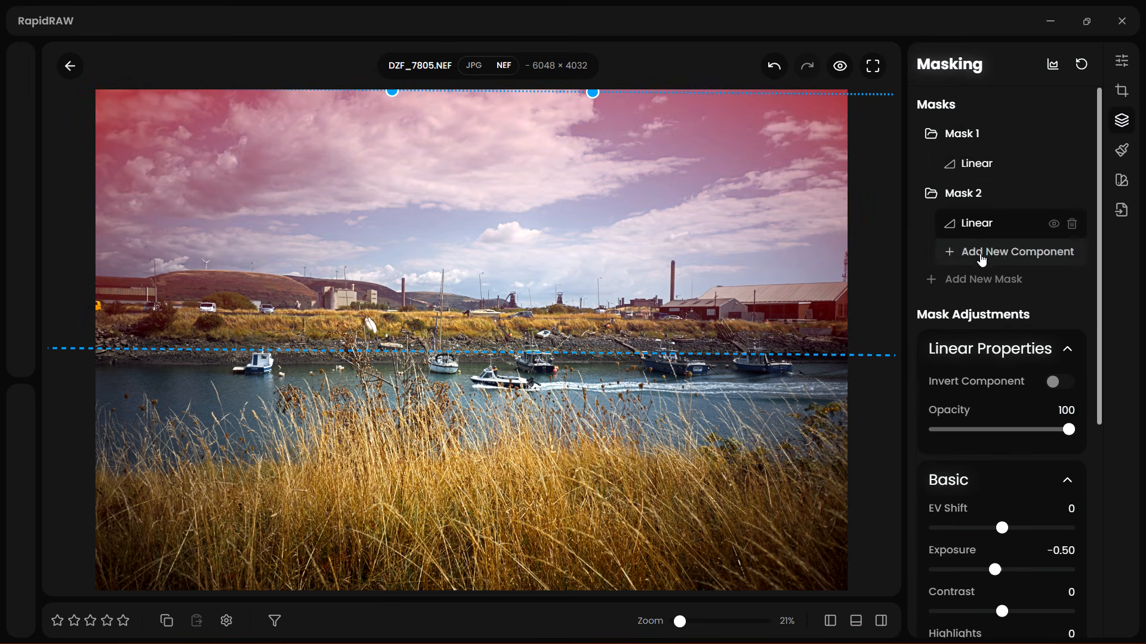
pyautogui.click(988, 280)
pyautogui.click(979, 423)
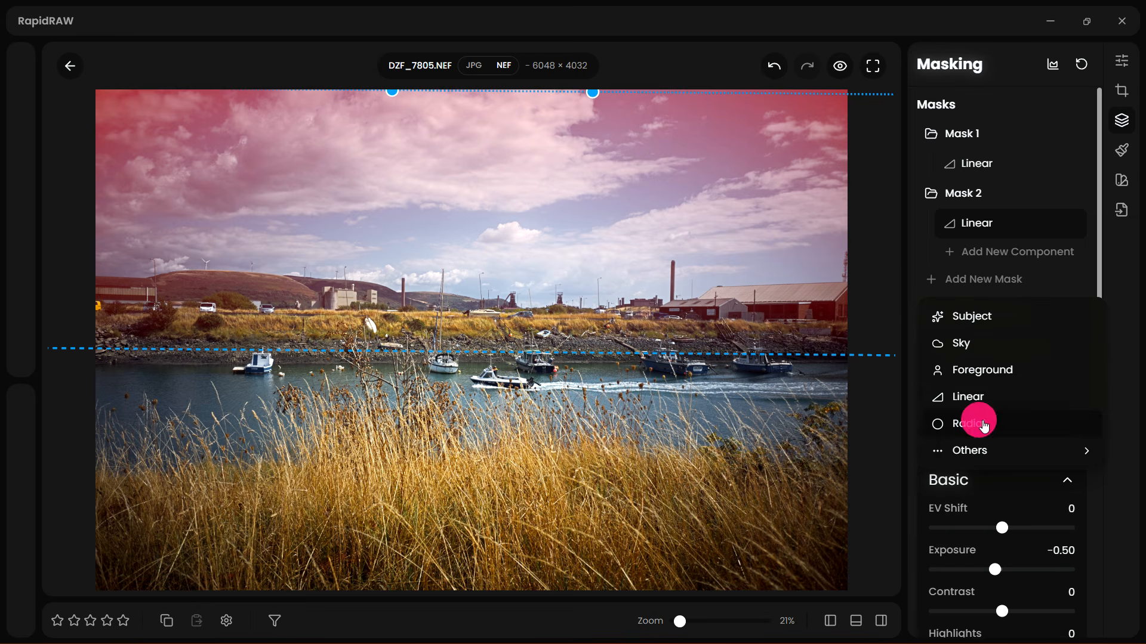
pyautogui.click(544, 371)
pyautogui.moveTo(552, 380); pyautogui.dragTo(586, 388)
pyautogui.scroll(-3, 1071, 459)
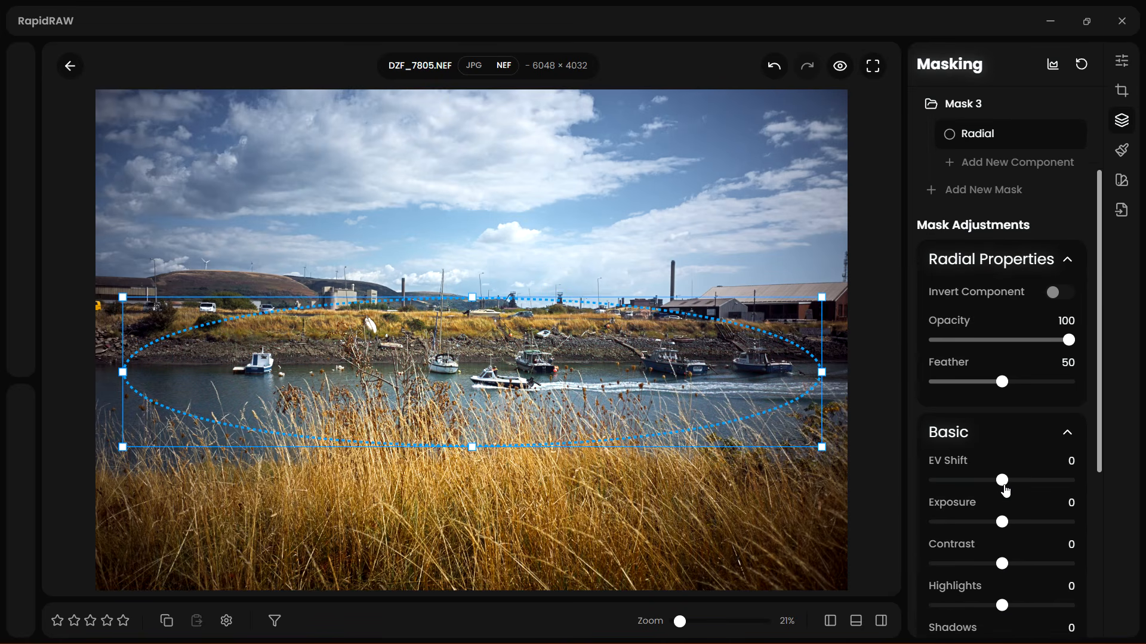
pyautogui.click(1002, 522)
pyautogui.moveTo(1006, 526); pyautogui.dragTo(1008, 526)
# Return to the global adjustments and compare the original photo with the edited version
pyautogui.click(1130, 73)
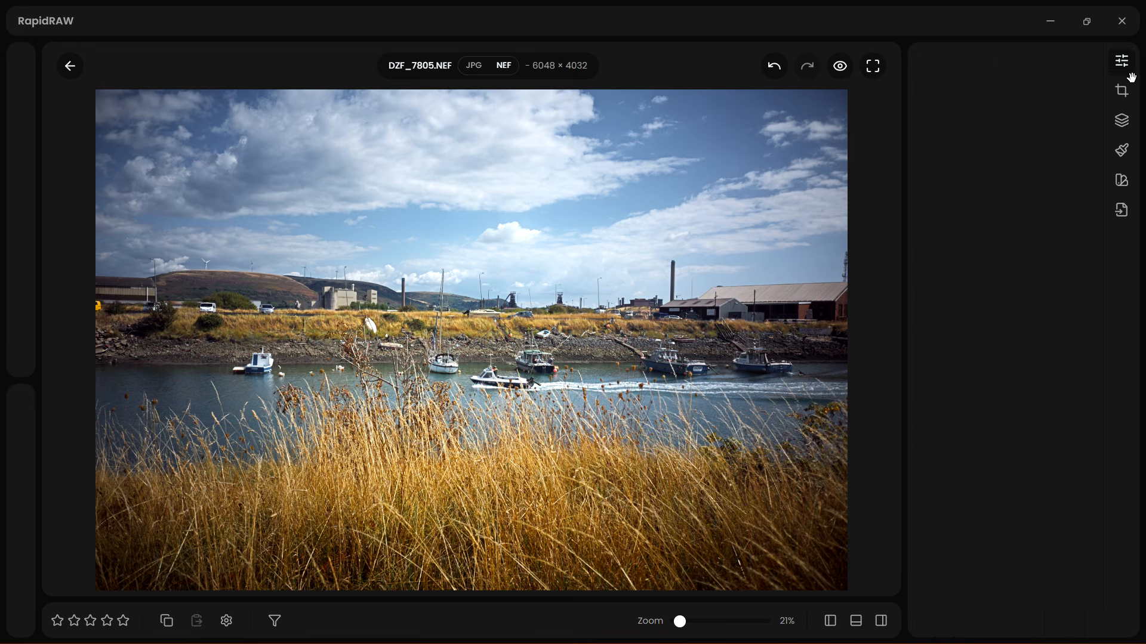
pyautogui.click(840, 67)
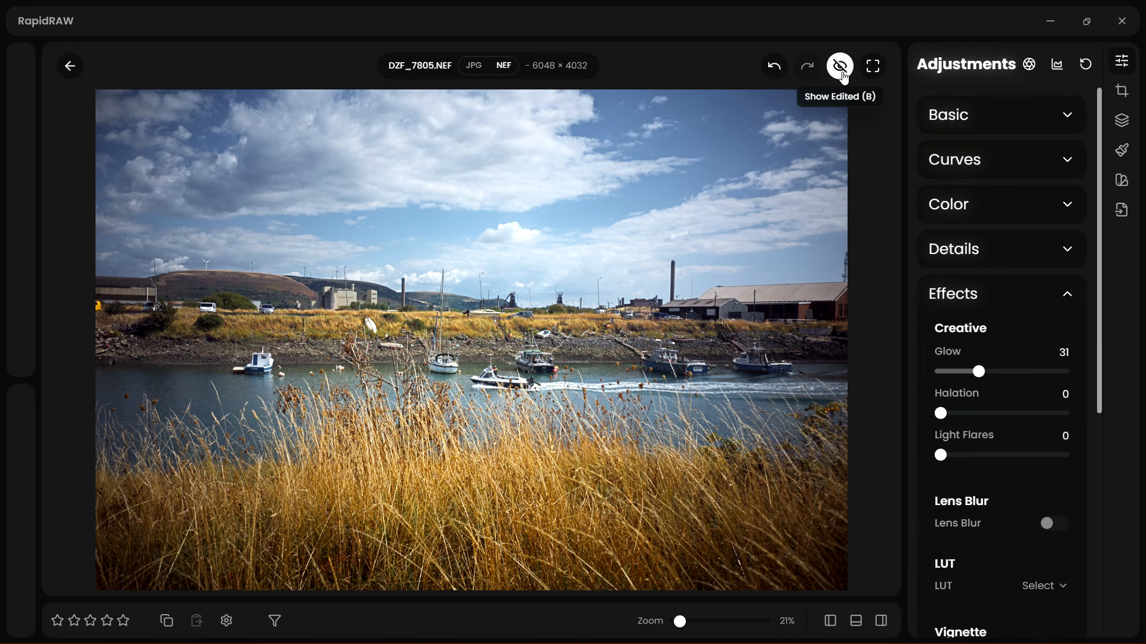
pyautogui.click(840, 67)
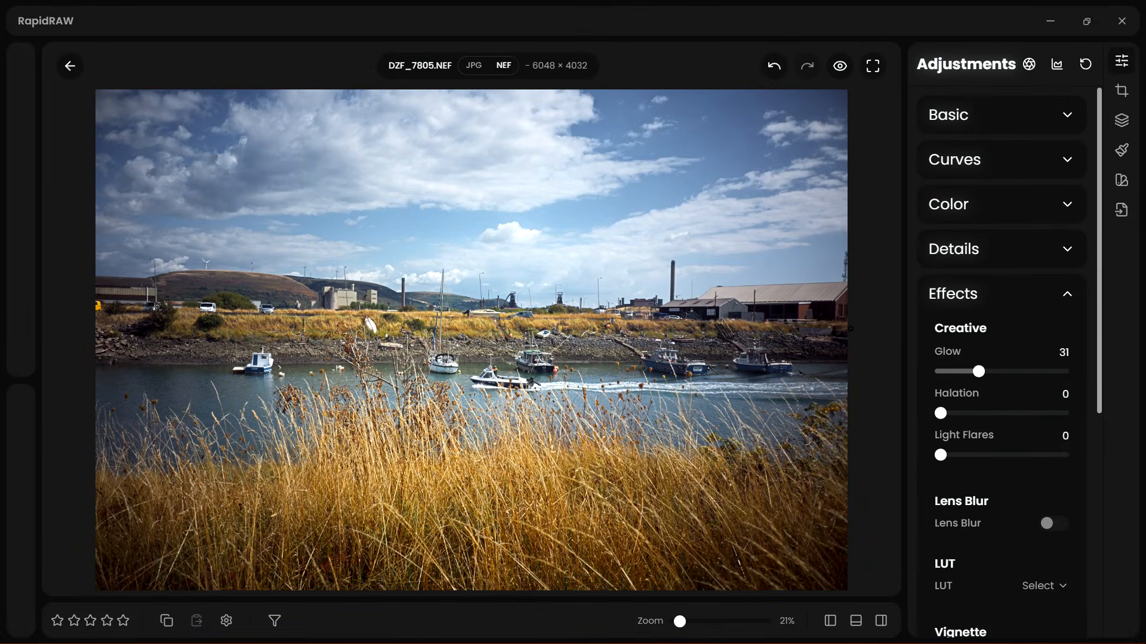
pyautogui.moveTo(1101, 271); pyautogui.dragTo(1115, 186)
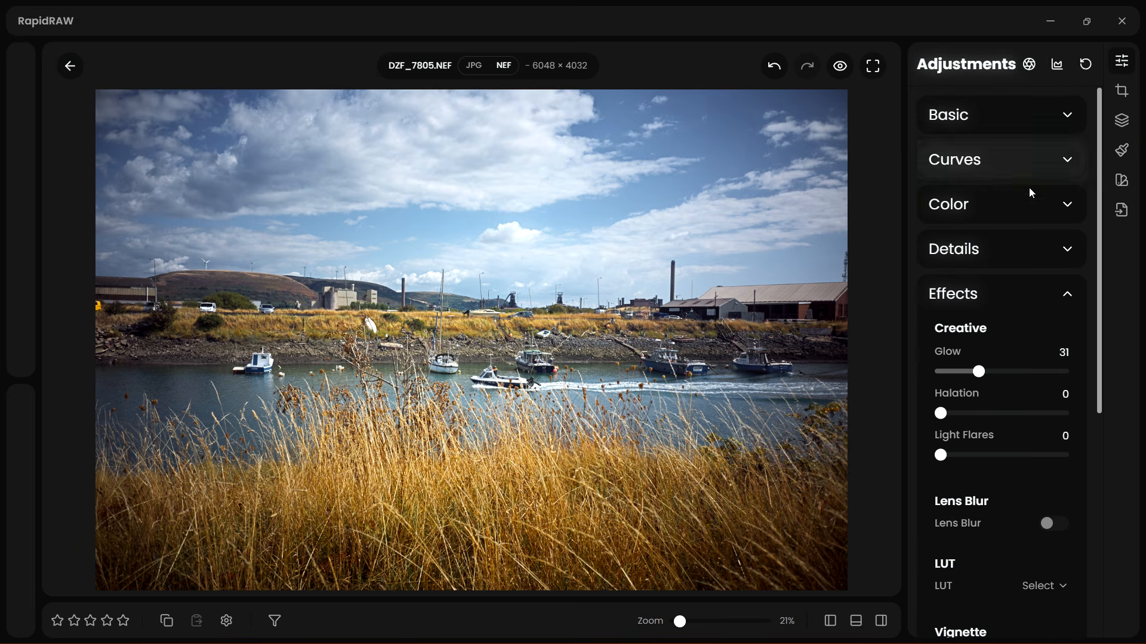